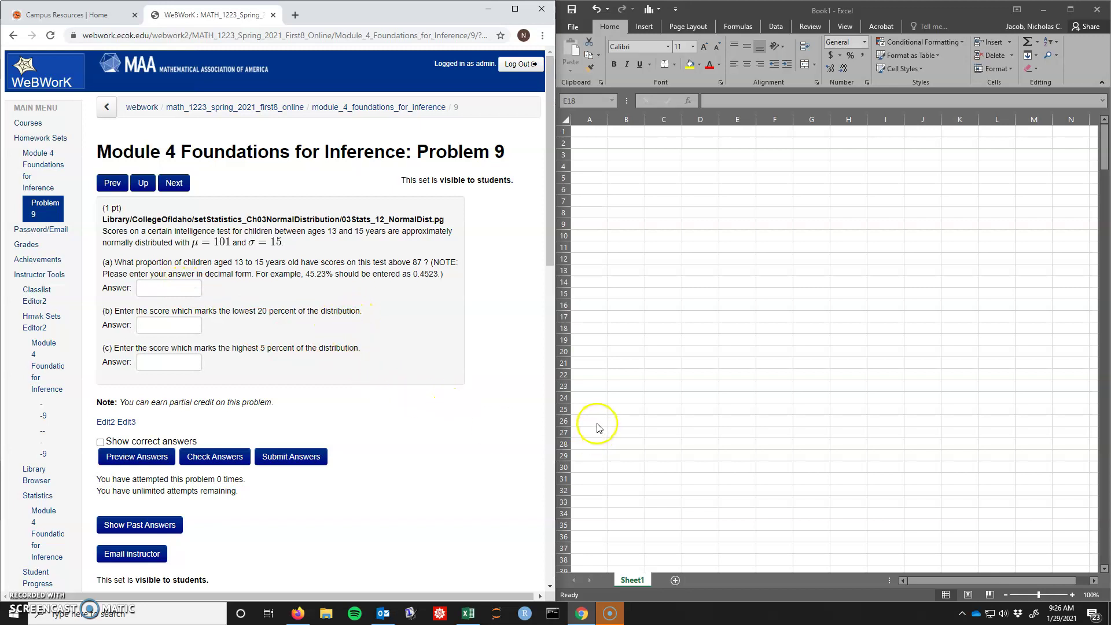
# Step: Enter the formula =101-3*15 in cell A1 and =A1+1 in cell A2
pyautogui.click(593, 134)
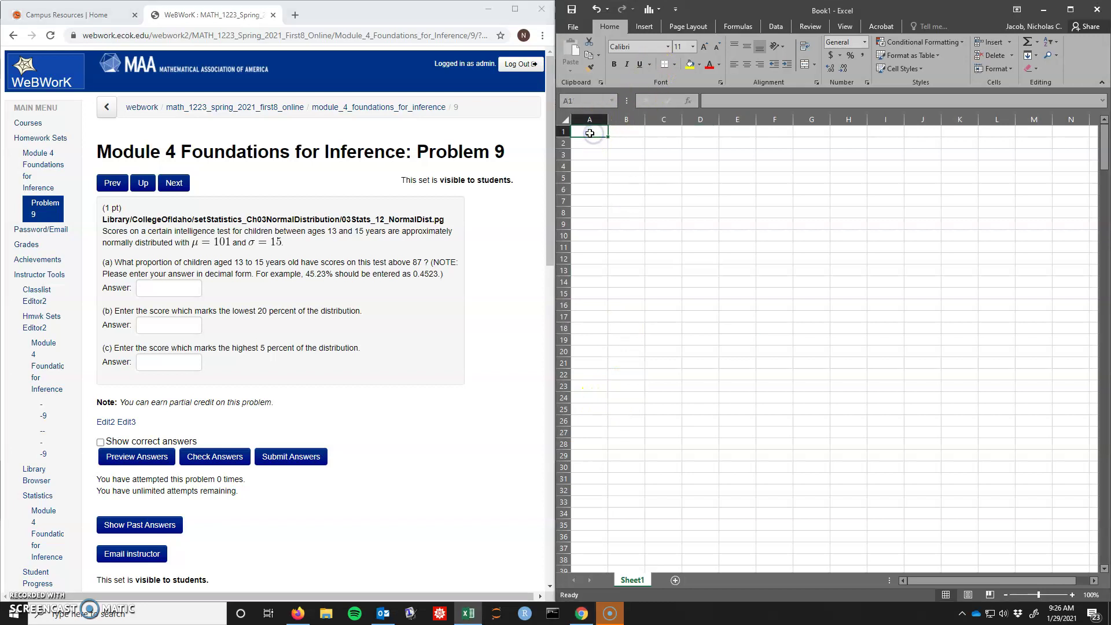
pyautogui.write('=101-3*15')
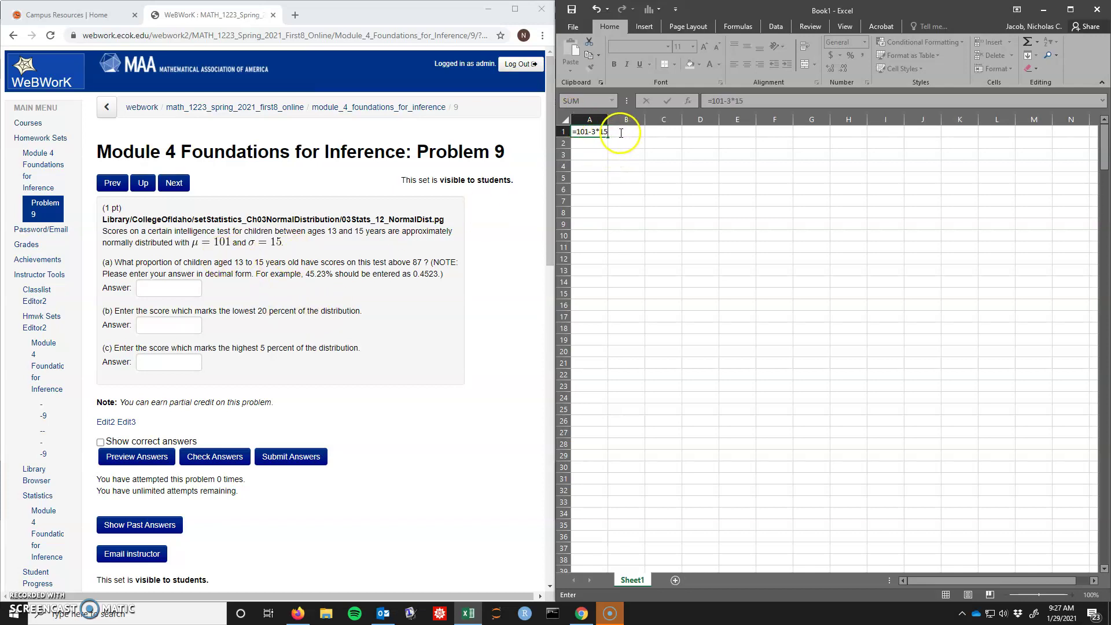
pyautogui.press('Return')
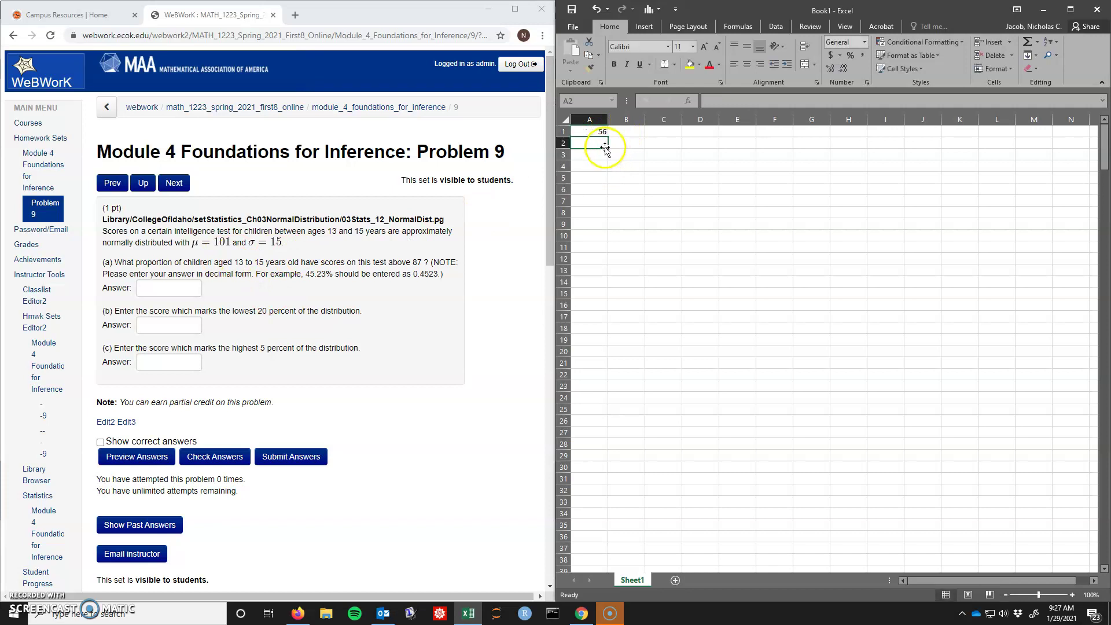
pyautogui.write('=')
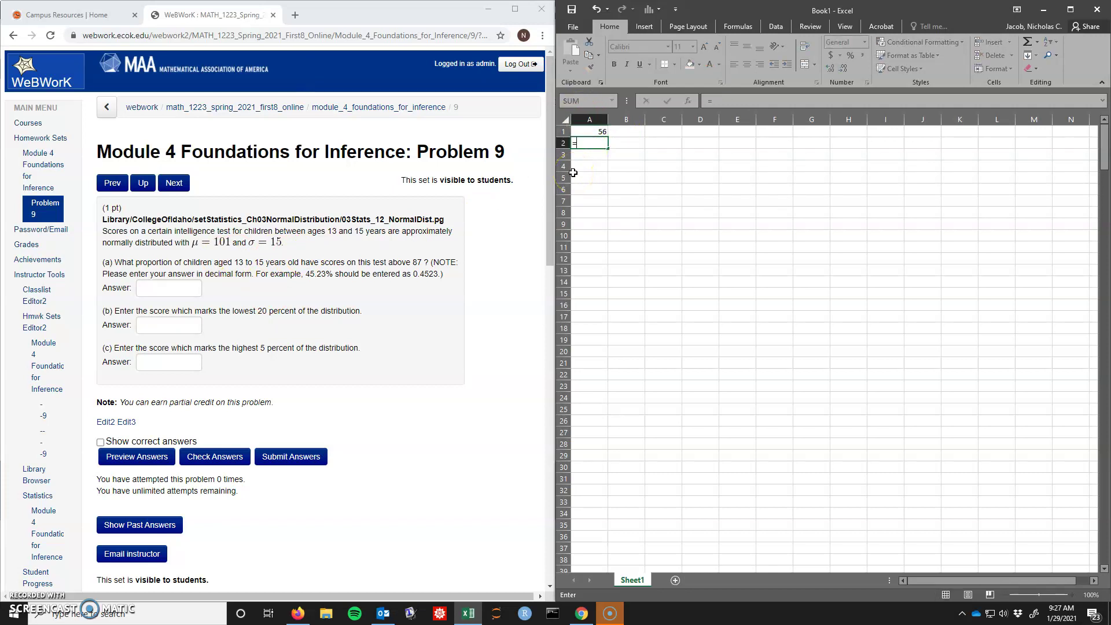
pyautogui.press('Up')
pyautogui.press('Return')
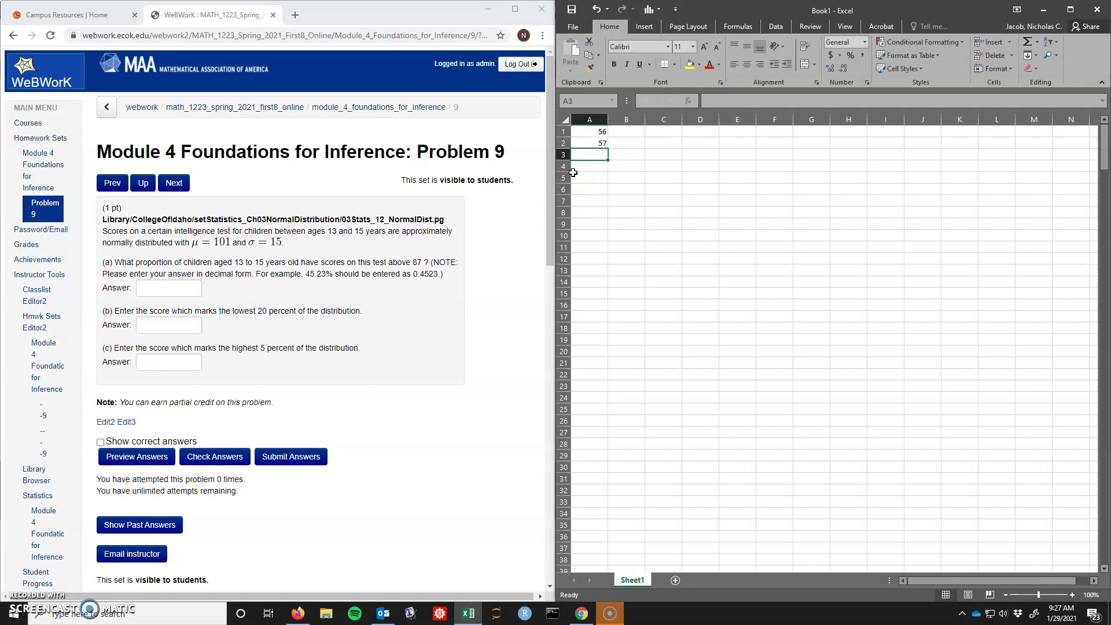
# Step: Fill the A2 formula down column A to row 300 and return to the start of the sheet
pyautogui.click(602, 143)
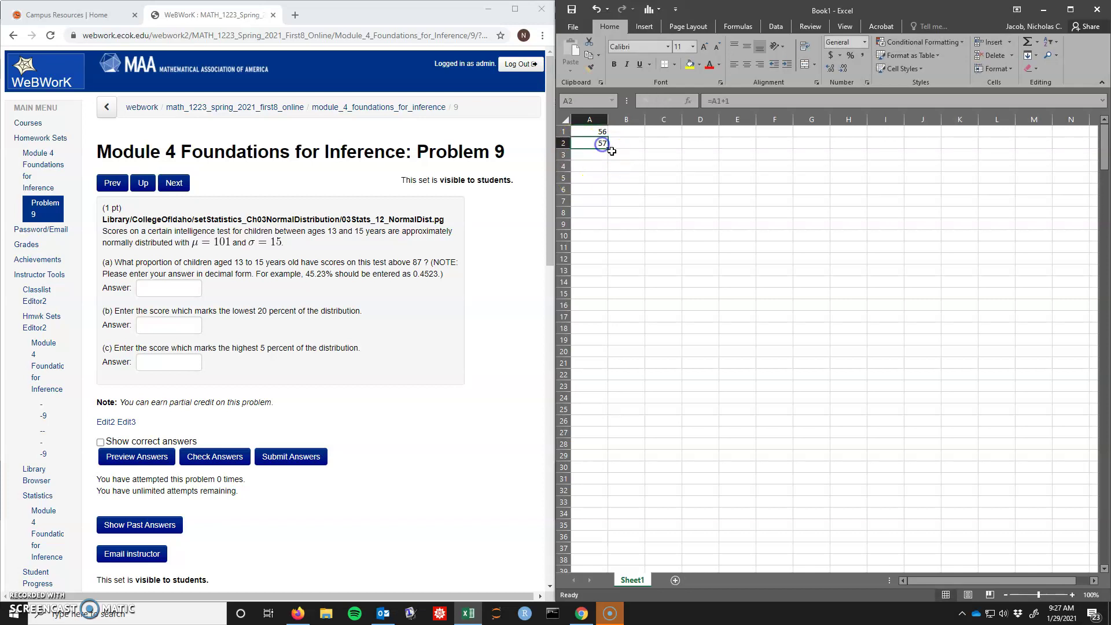
pyautogui.moveTo(609, 149); pyautogui.dragTo(594, 540)
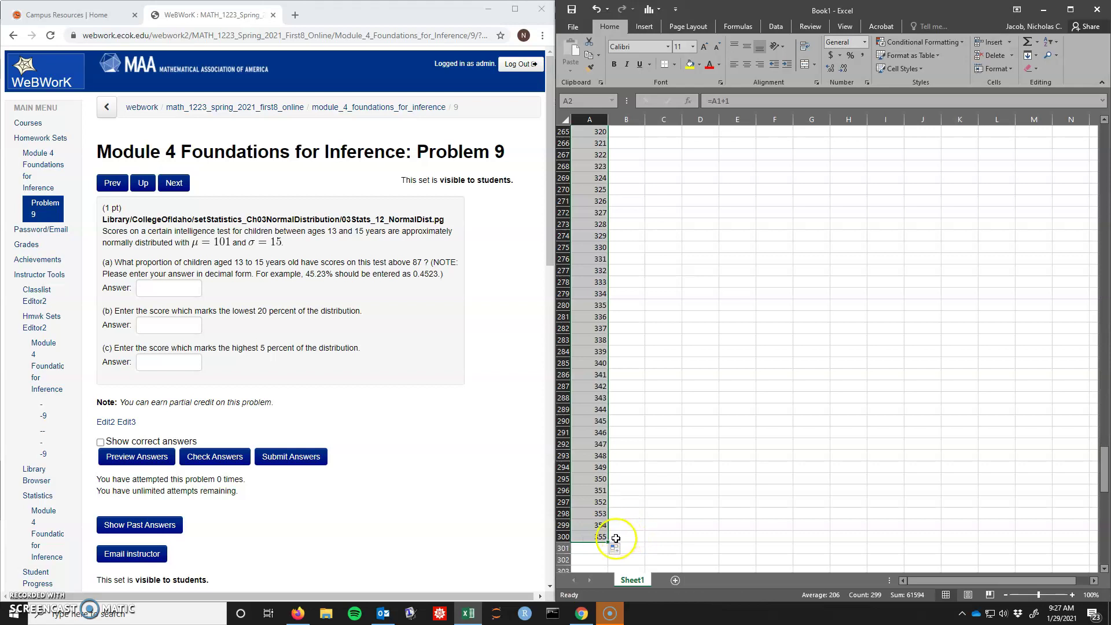
pyautogui.scroll(13, 602, 526)
pyautogui.scroll(20, 587, 513)
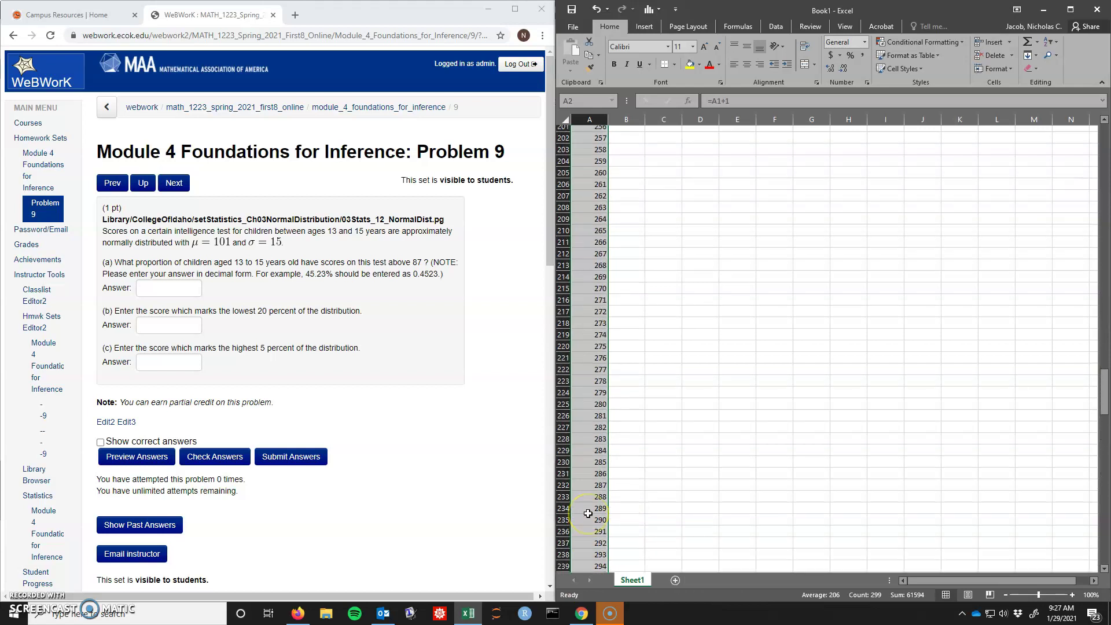
pyautogui.scroll(20, 586, 515)
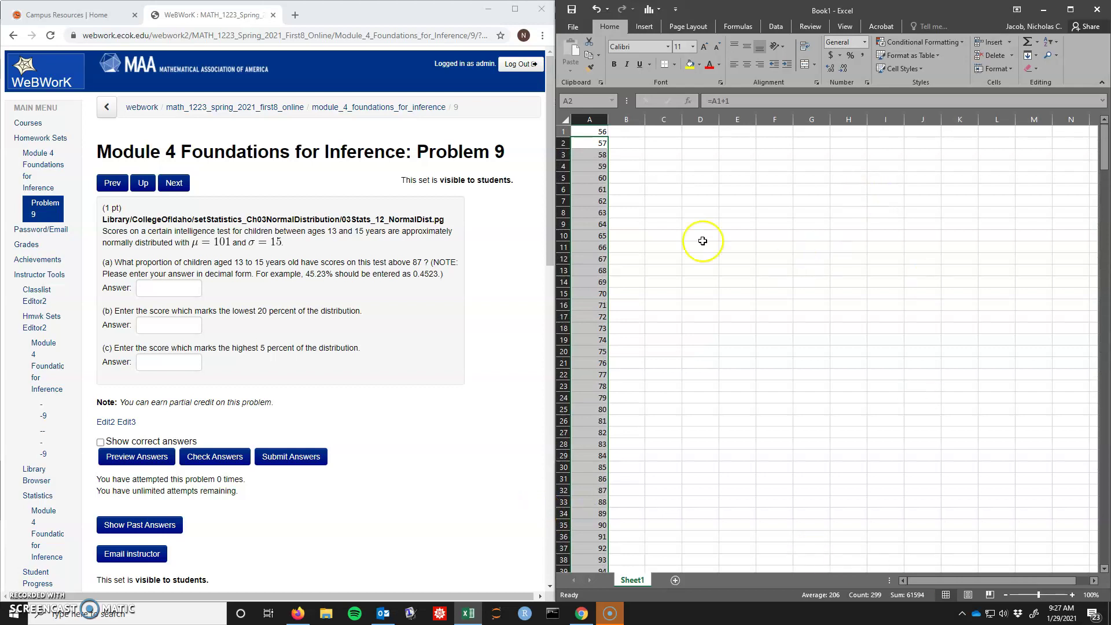
# Step: Highlight cell A32, which holds the score 87, with a yellow fill
pyautogui.click(626, 130)
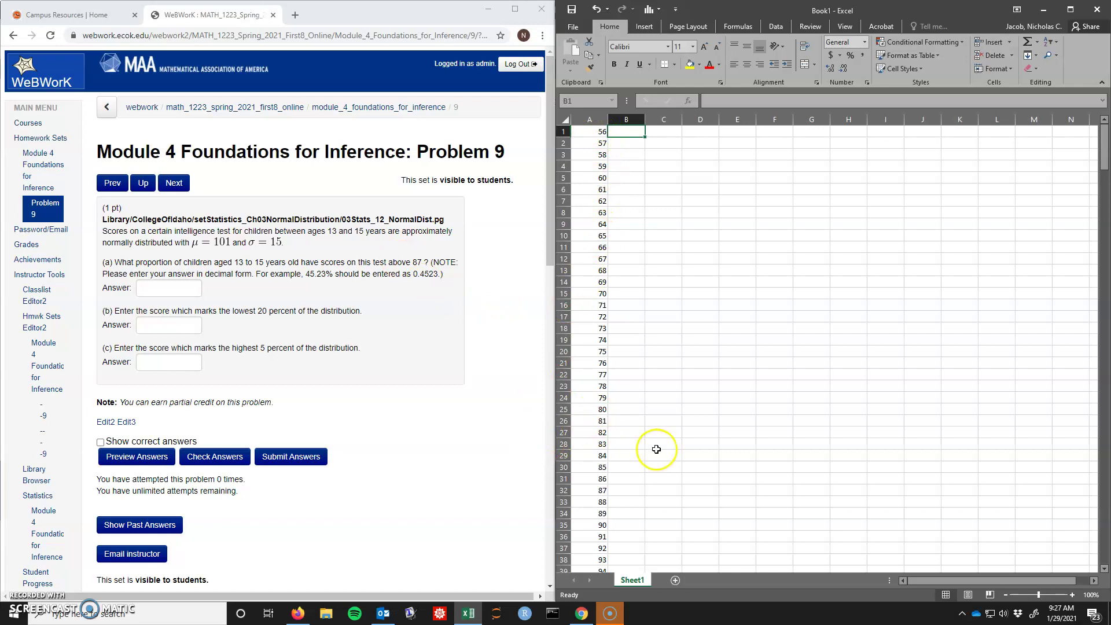
pyautogui.rightClick(585, 487)
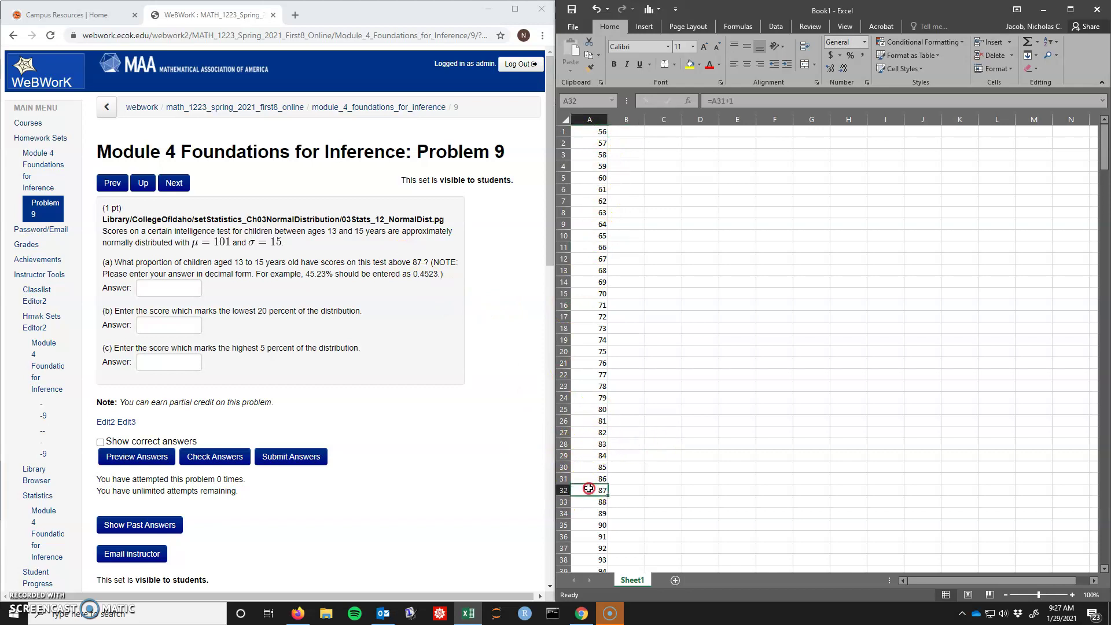
pyautogui.click(638, 520)
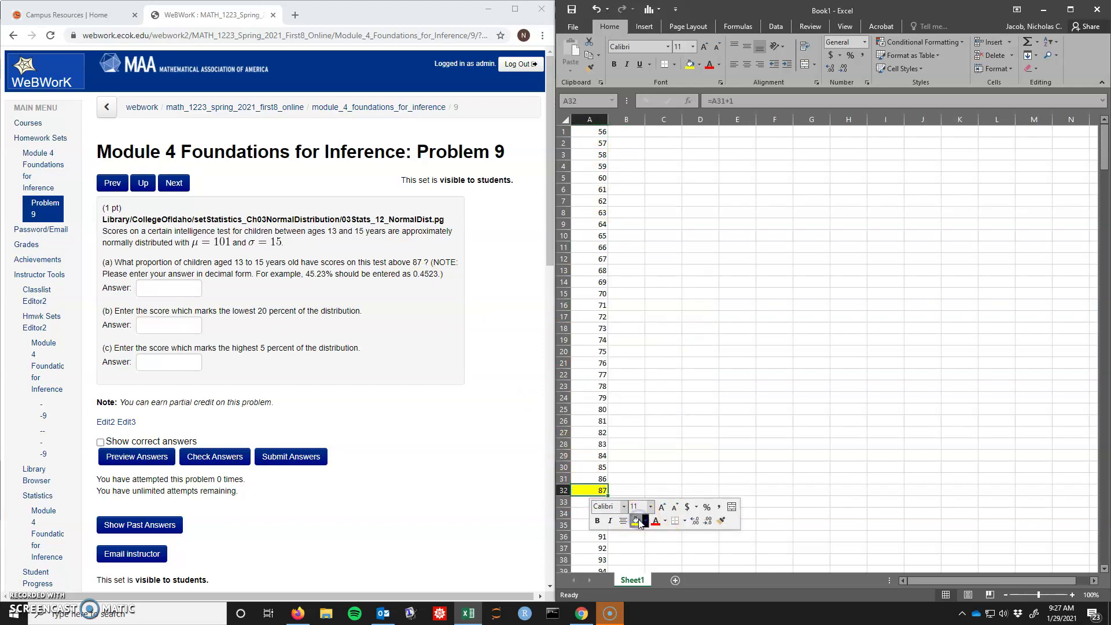
pyautogui.click(647, 387)
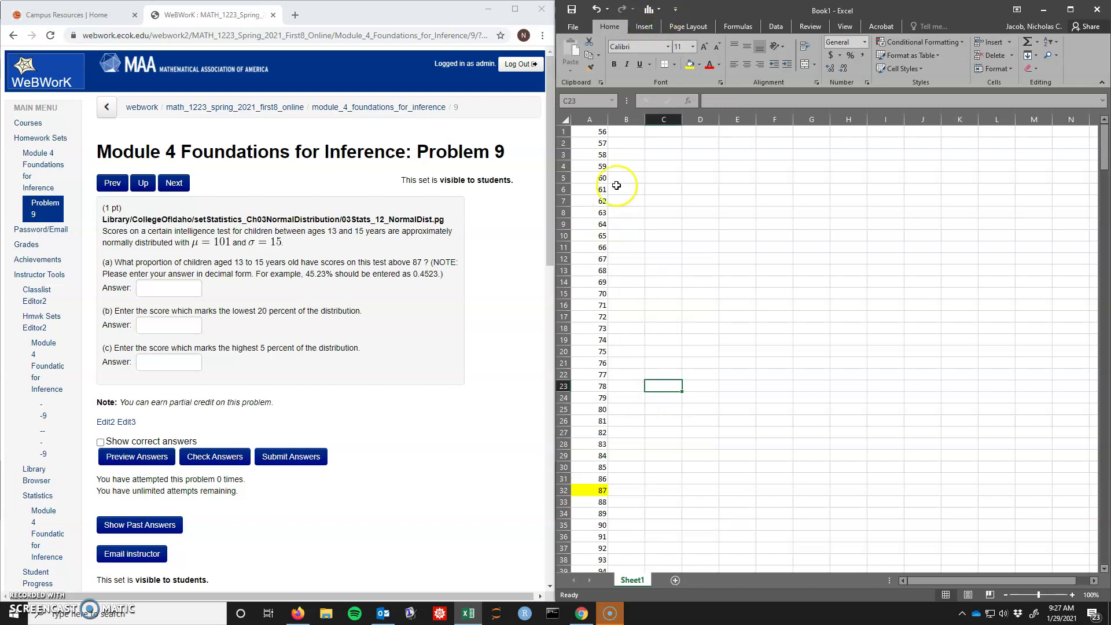
# Step: Enter the formula =NORM.DIST(A1,101,15,) in cell B1, leaving the cumulative argument empty
pyautogui.click(623, 132)
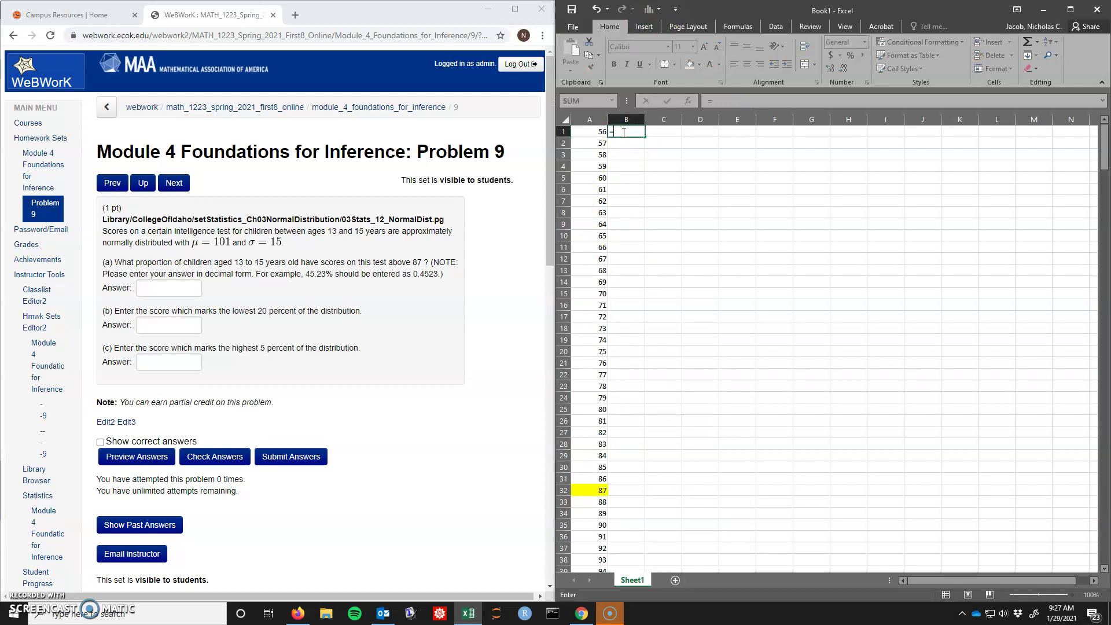
pyautogui.write('norm')
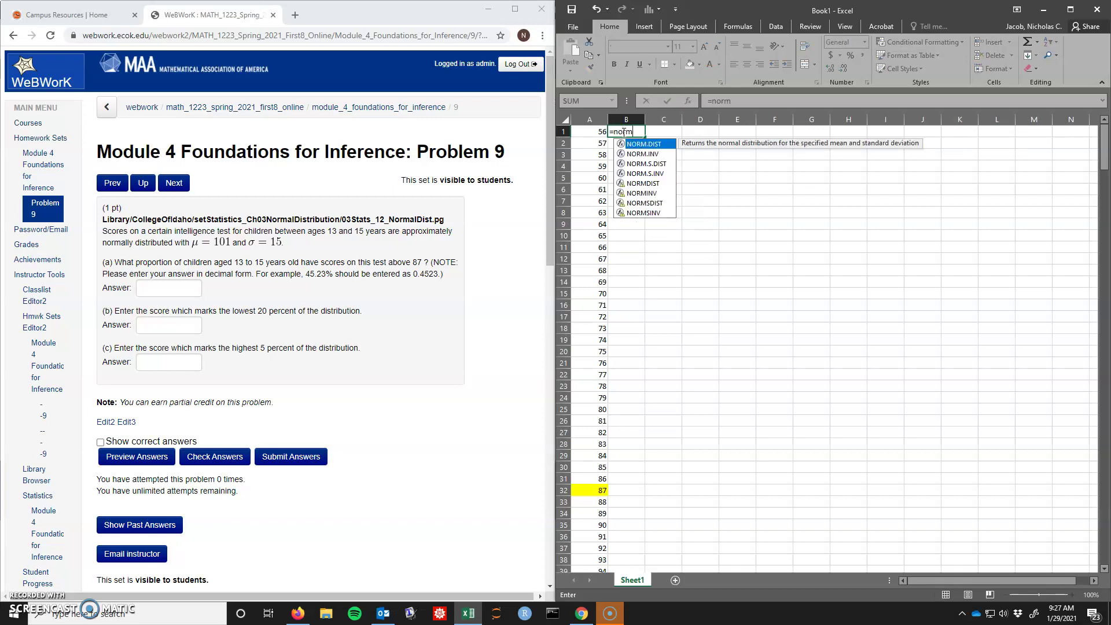
pyautogui.write('.dist')
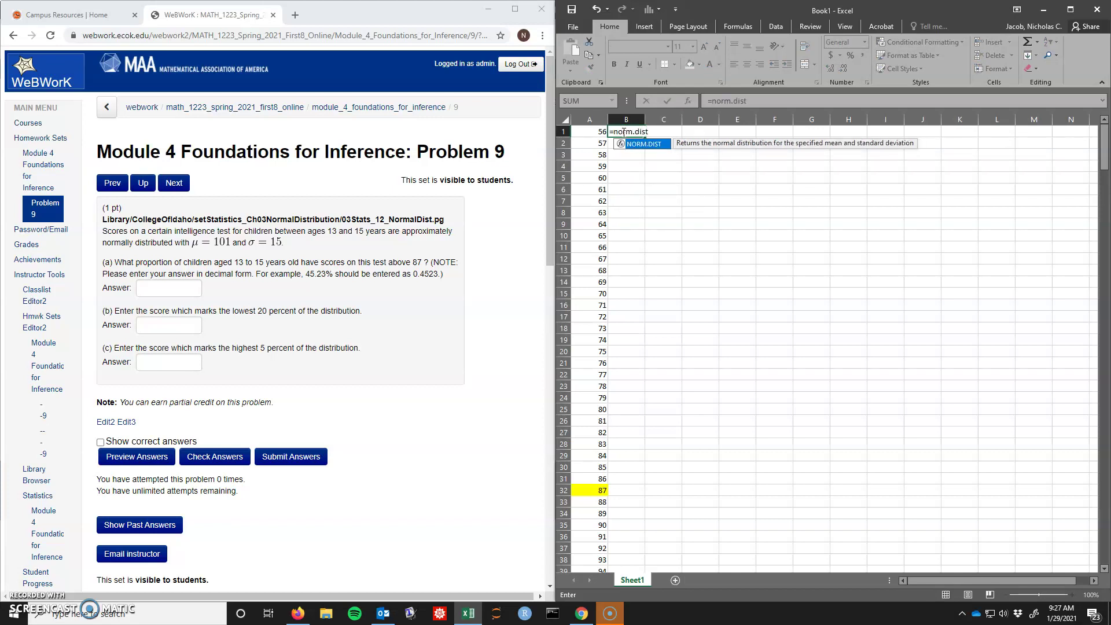
pyautogui.write('(')
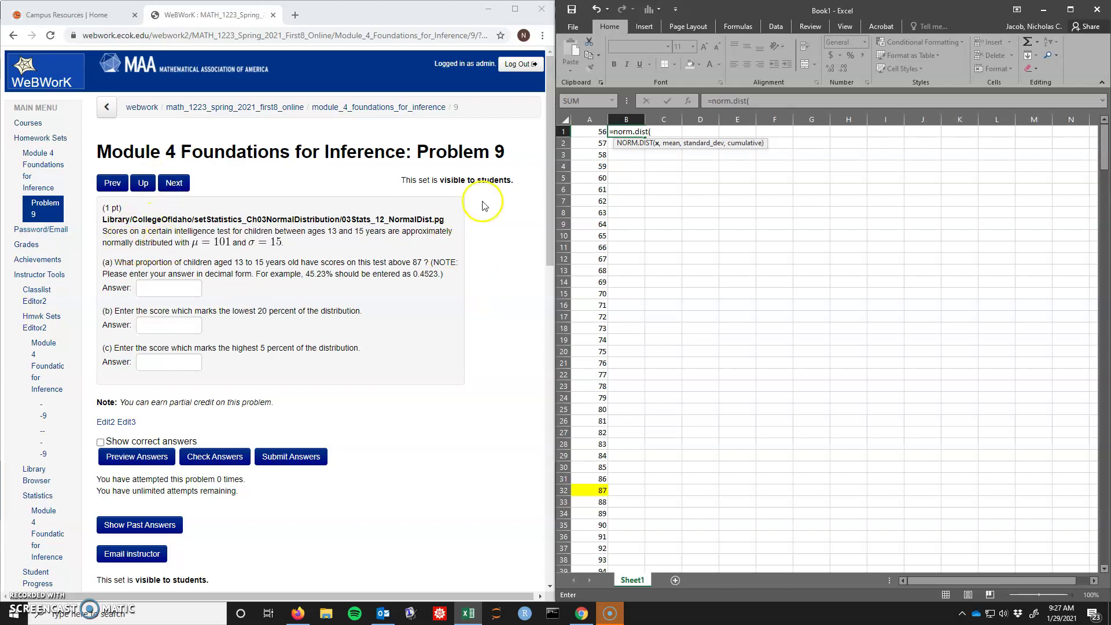
pyautogui.click(586, 138)
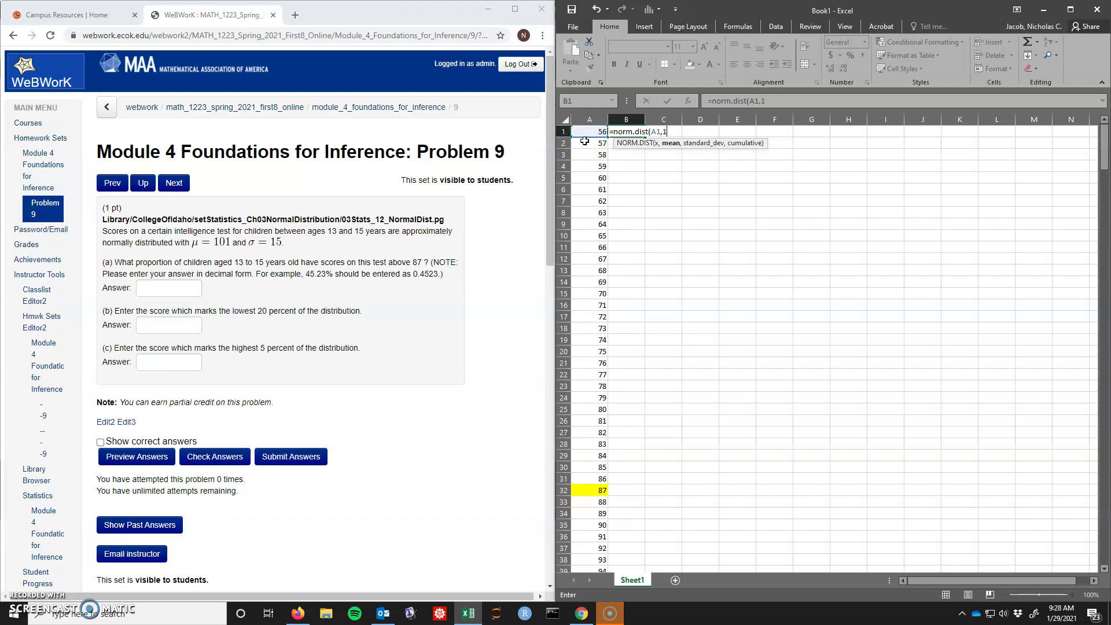
pyautogui.write(',101,15,')
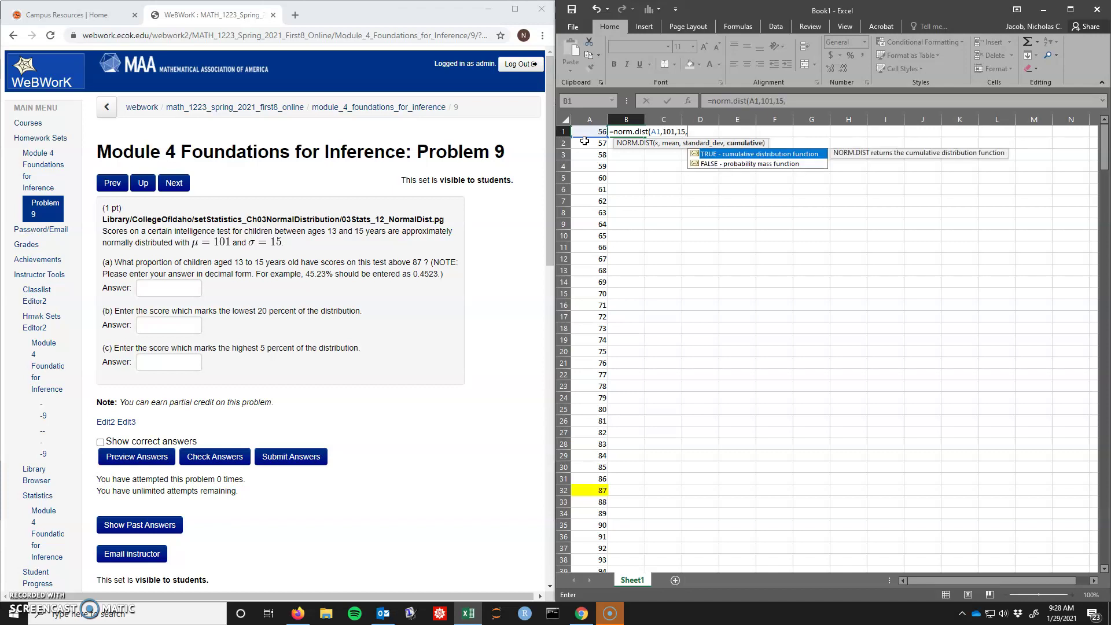
pyautogui.press('Left')
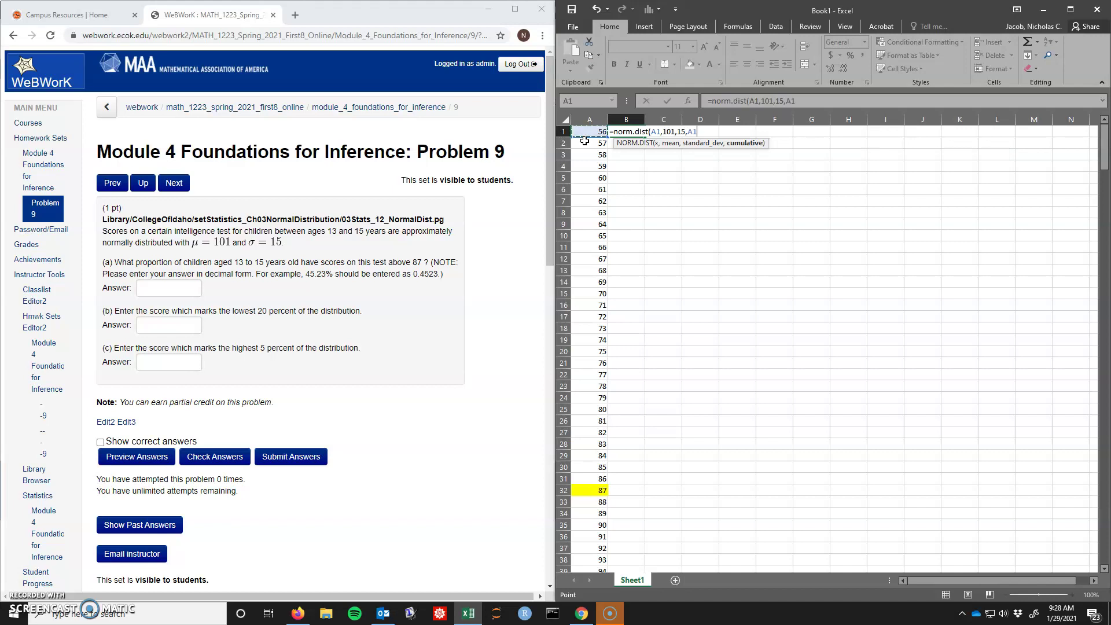
pyautogui.press('BackSpace')
pyautogui.press('BackSpace')
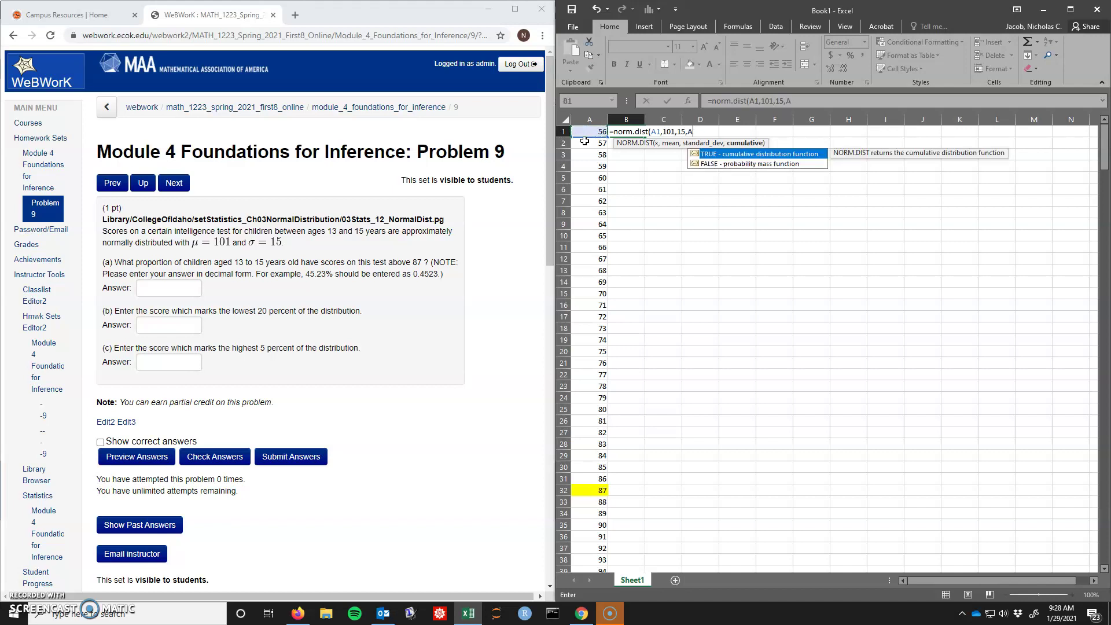
pyautogui.press('Down')
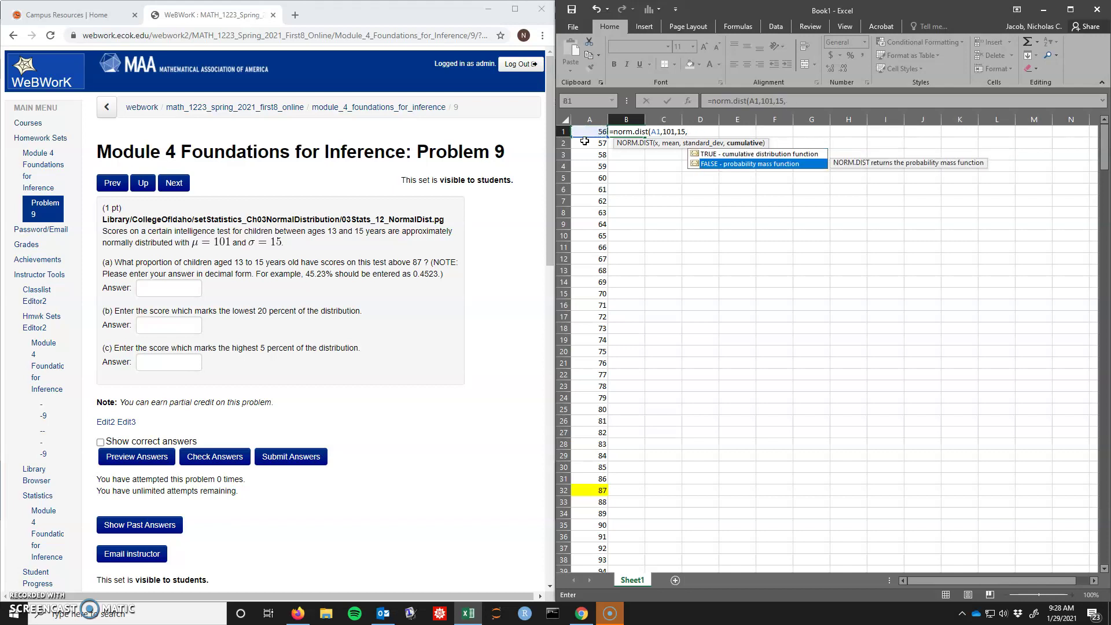
pyautogui.press('Tab')
pyautogui.press('Return')
# Step: Fill the B1 normal distribution formula down column B alongside all the scores in column A
pyautogui.press('Up')
pyautogui.click(643, 133)
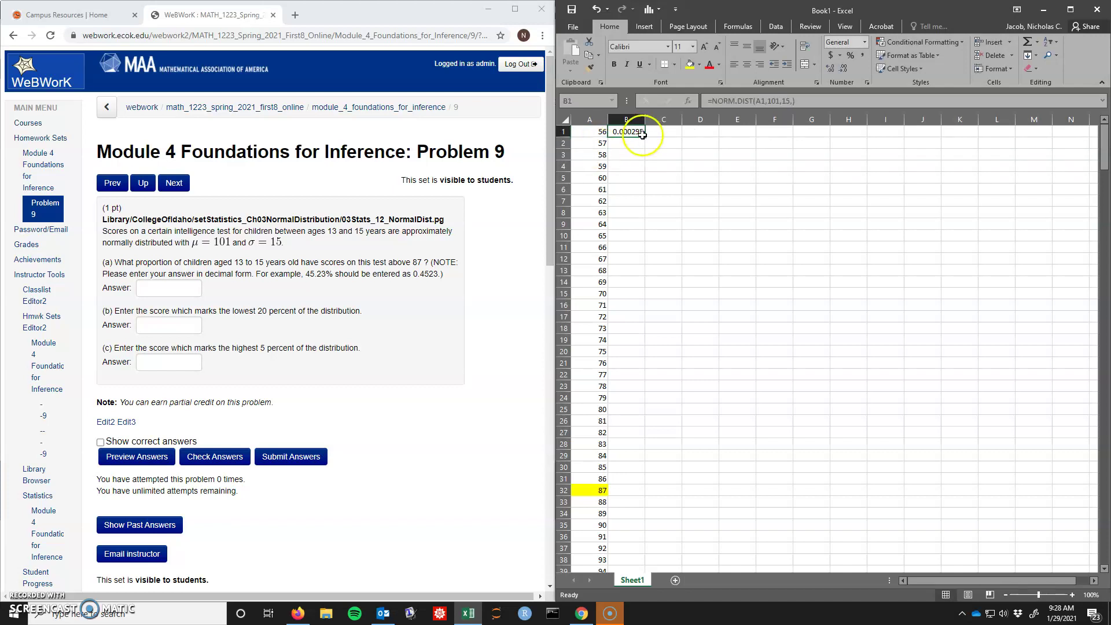
pyautogui.doubleClick(644, 135)
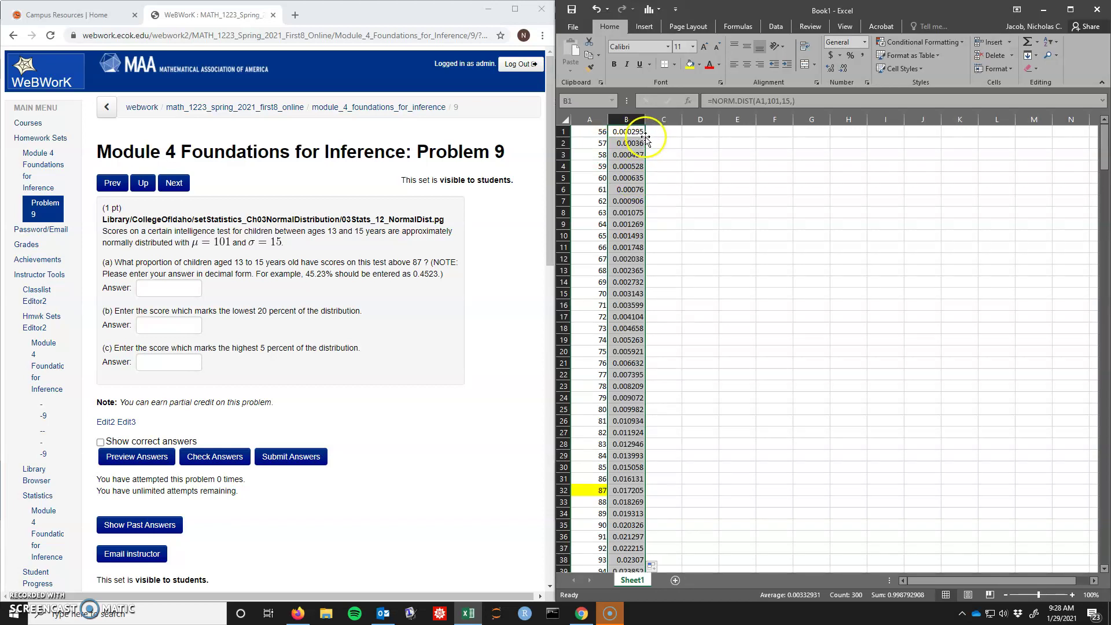
# Step: Insert a scatter chart with straight lines and markers from columns A and B, and move it higher beside the data
pyautogui.moveTo(589, 121); pyautogui.dragTo(626, 121)
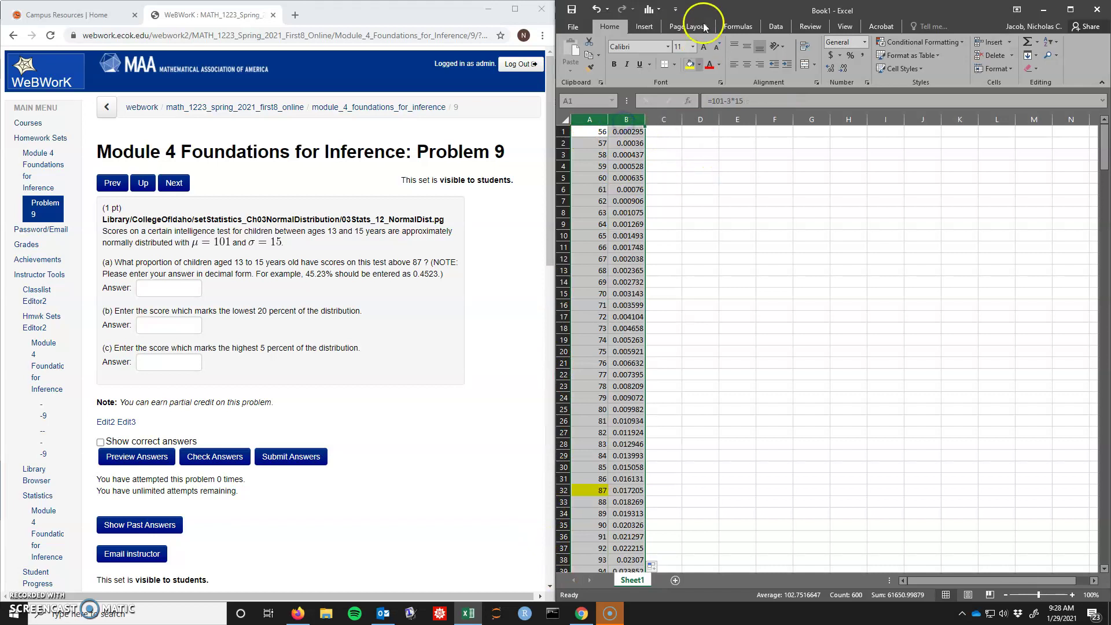
pyautogui.click(645, 27)
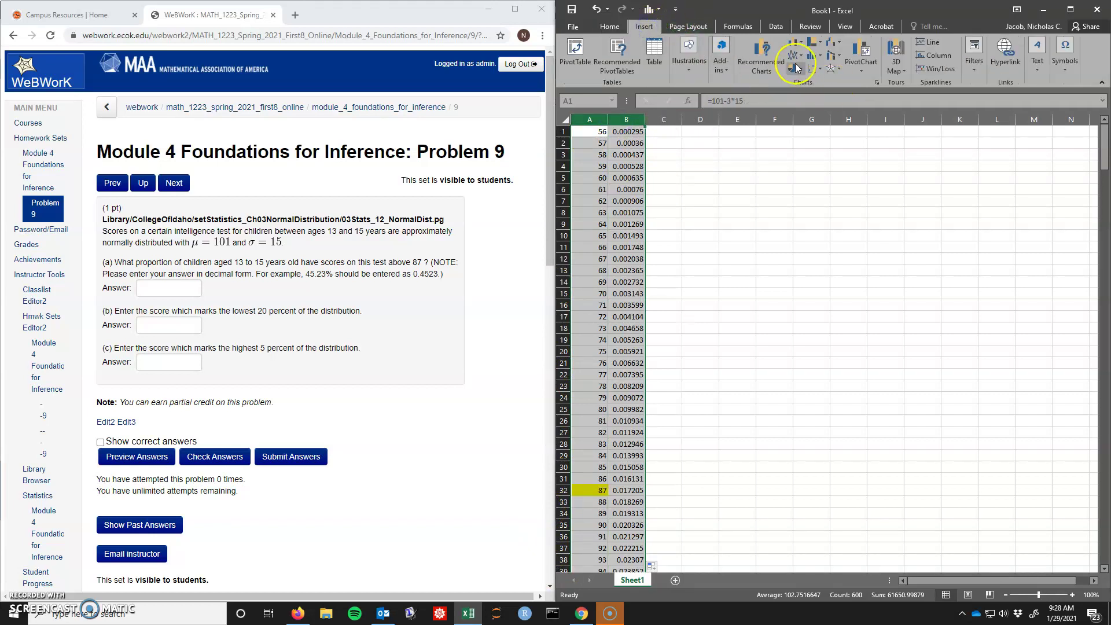
pyautogui.click(817, 70)
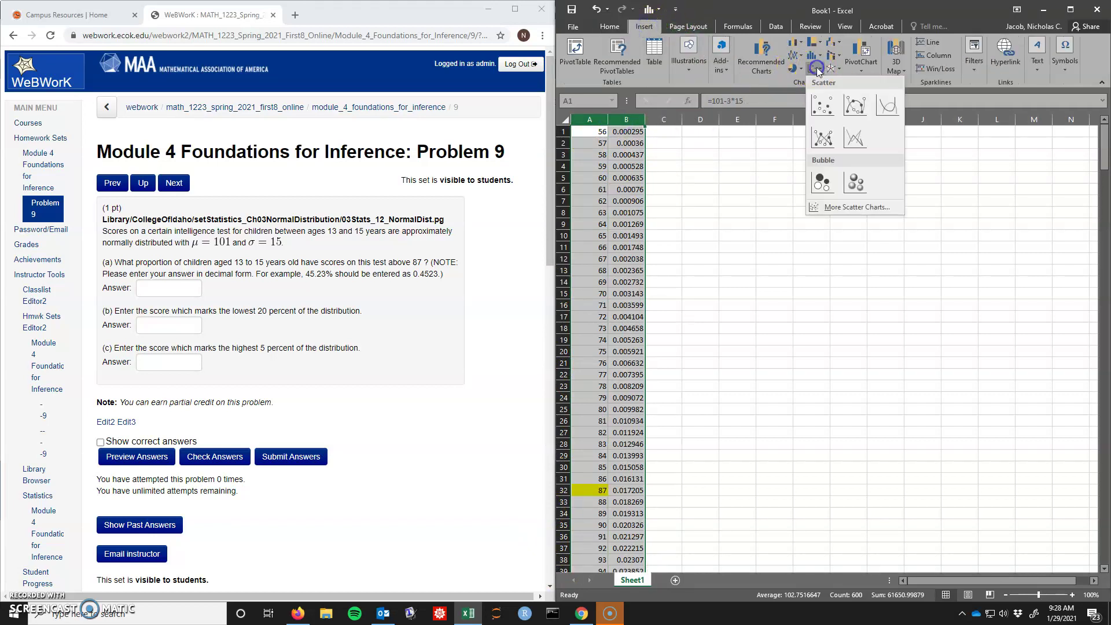
pyautogui.click(822, 136)
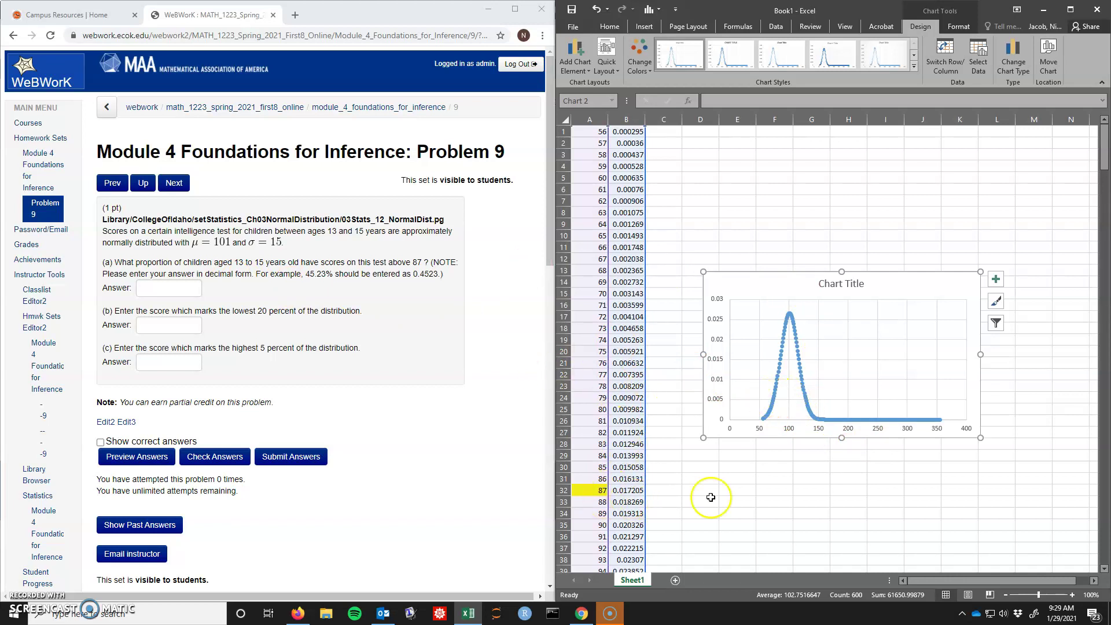
pyautogui.click(864, 304)
pyautogui.moveTo(875, 261); pyautogui.dragTo(866, 173)
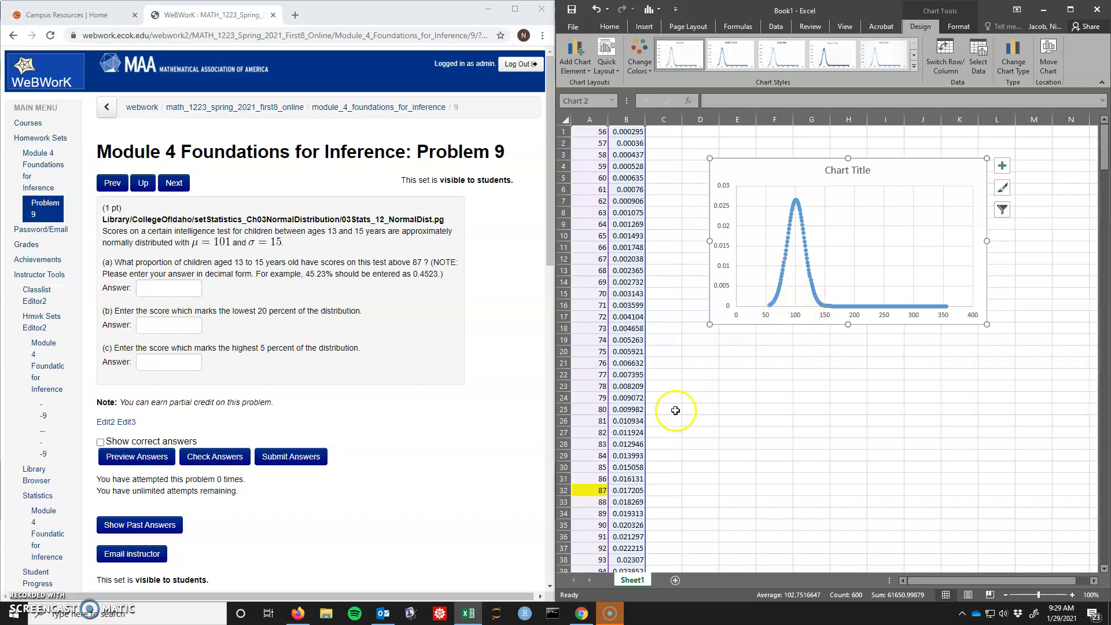
# Step: Enter the formula =NORM.DIST(A32,101,15,) in cell C32 beside the highlighted score 87, leaving the cumulative argument empty
pyautogui.click(627, 490)
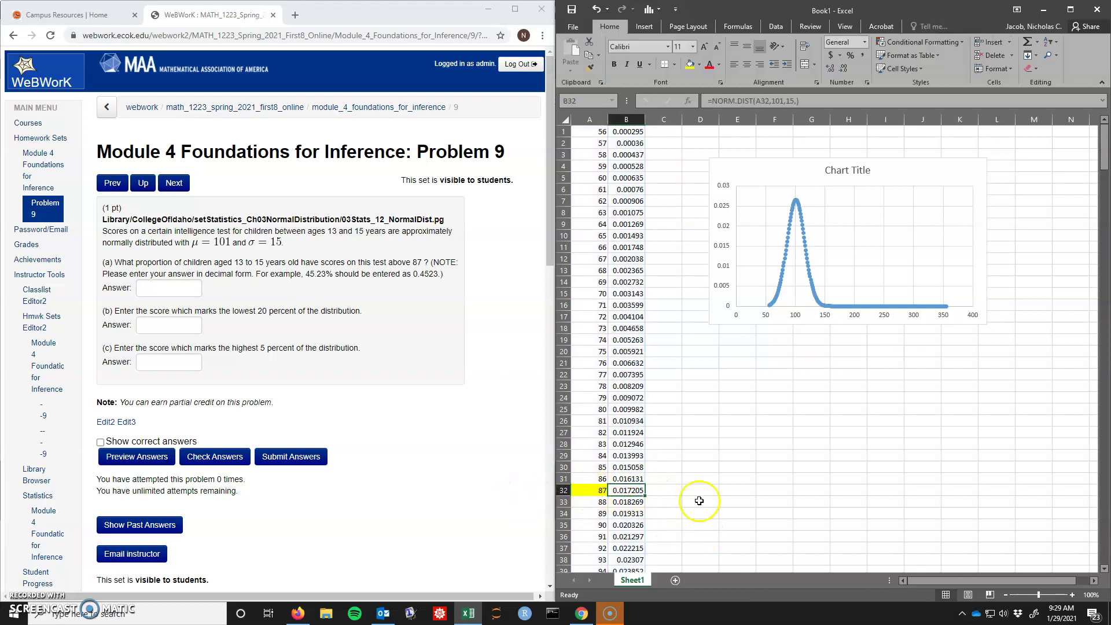
pyautogui.click(662, 490)
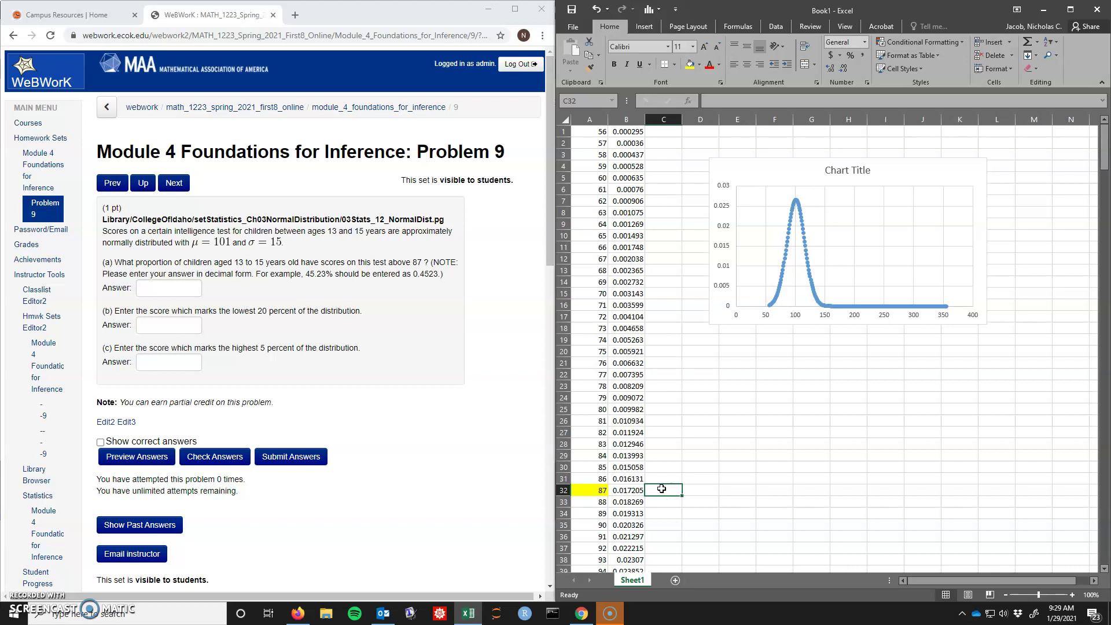
pyautogui.write('=')
pyautogui.press('Left')
pyautogui.press('Left')
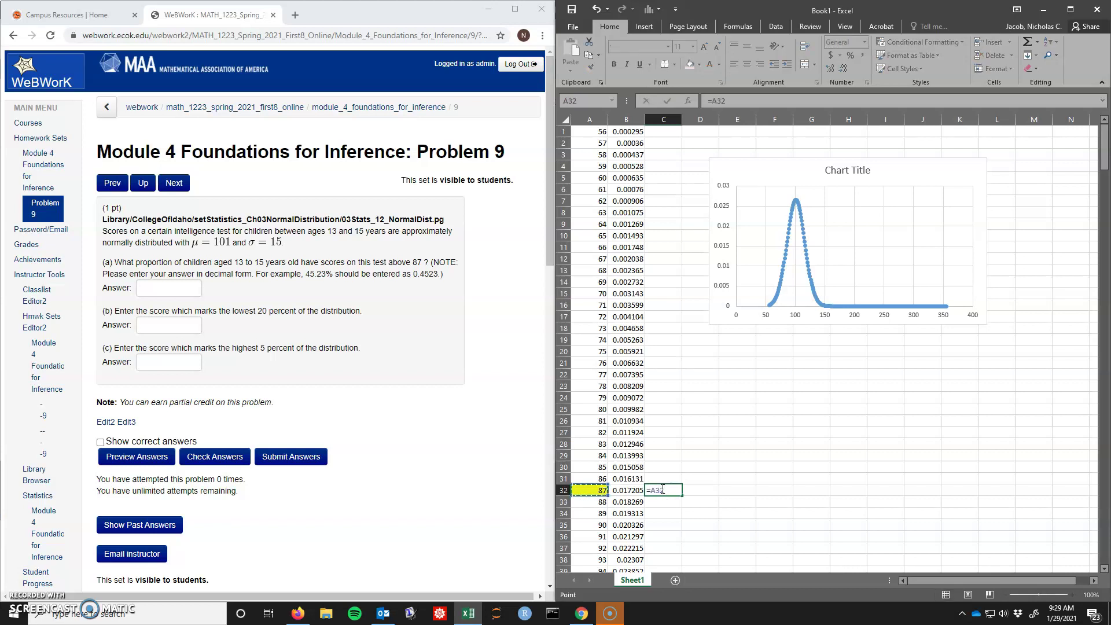
pyautogui.press('Right')
pyautogui.press('BackSpace')
pyautogui.press('BackSpace')
pyautogui.press('BackSpace')
pyautogui.press('BackSpace')
pyautogui.write('no')
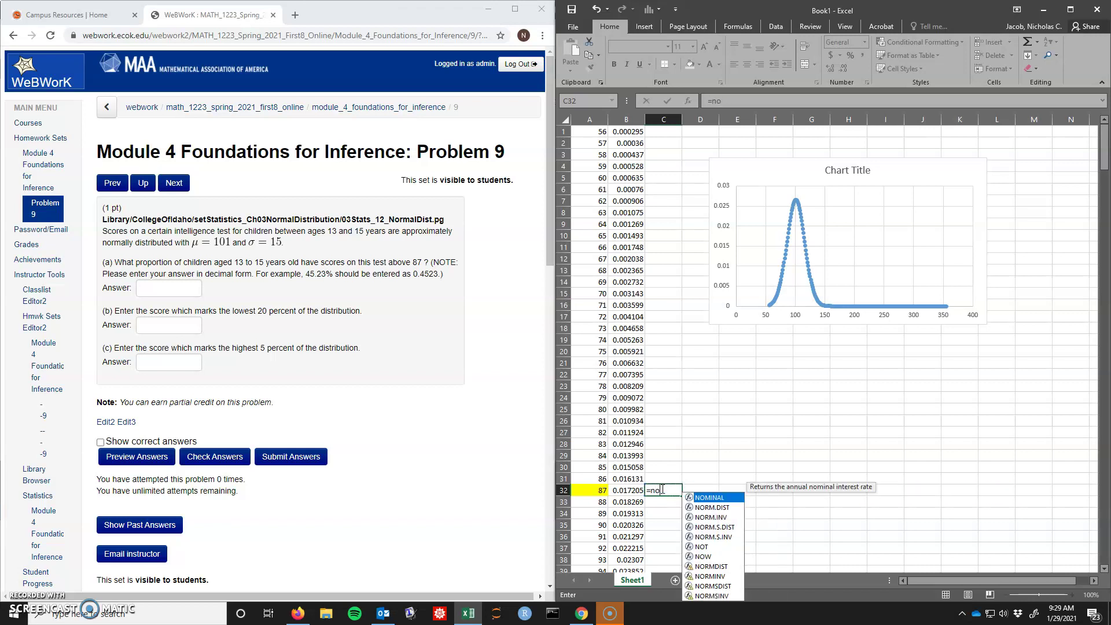
pyautogui.write('rm.')
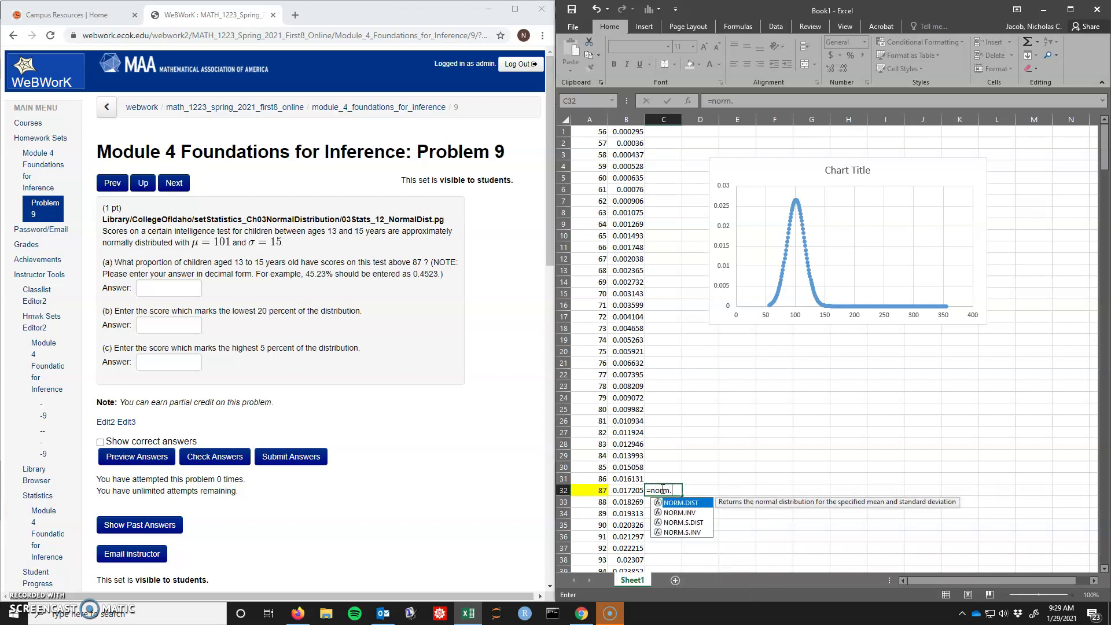
pyautogui.write('dist(')
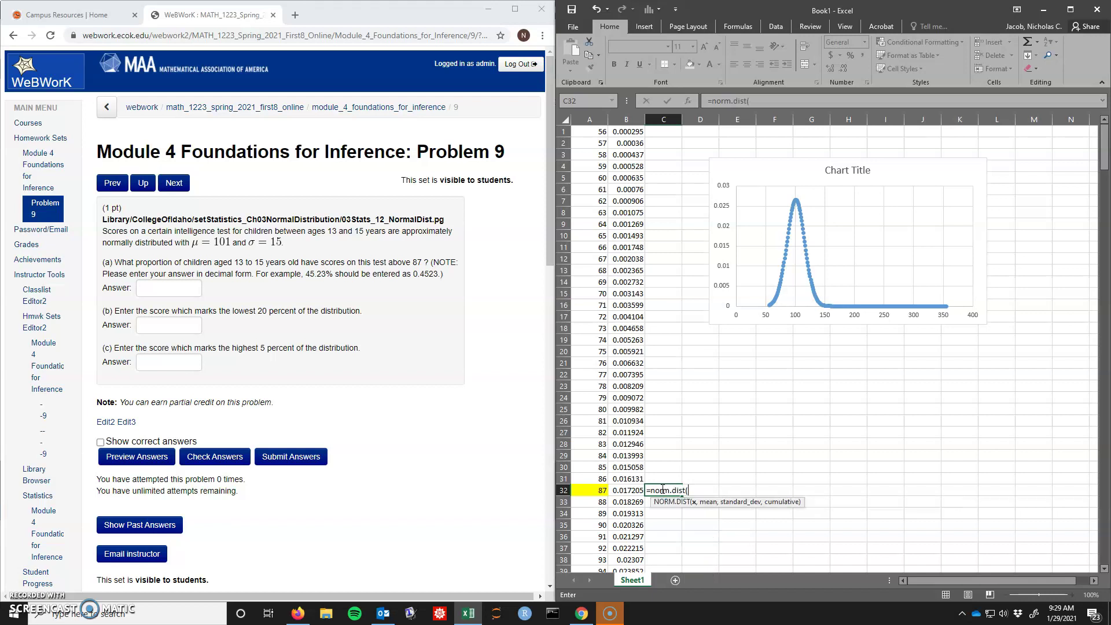
pyautogui.press('Left')
pyautogui.press('Left')
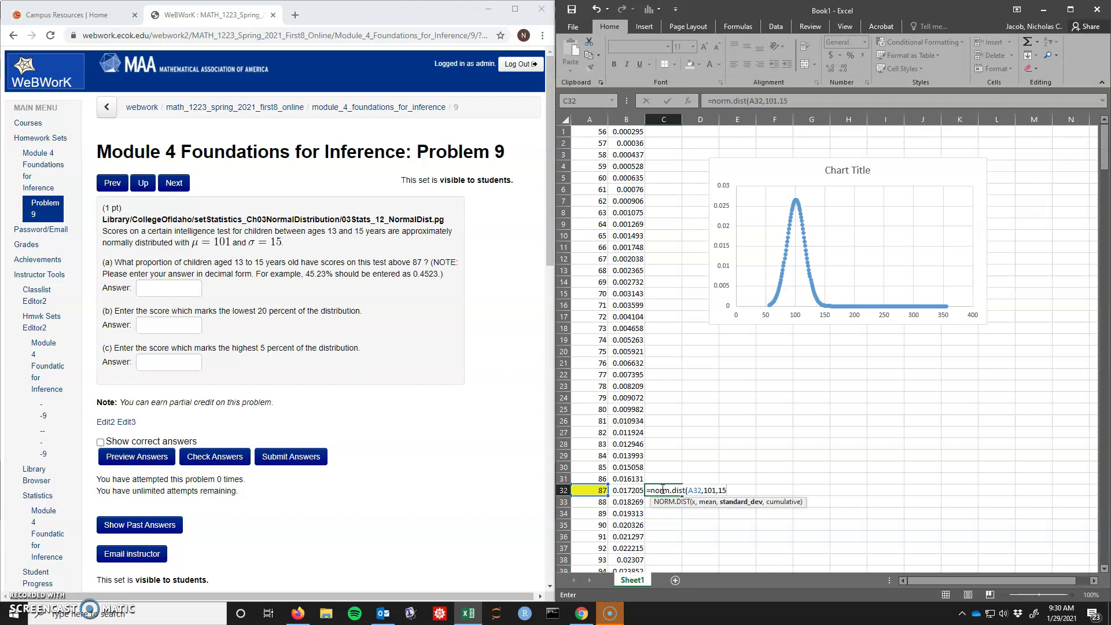
pyautogui.write(',101,15,')
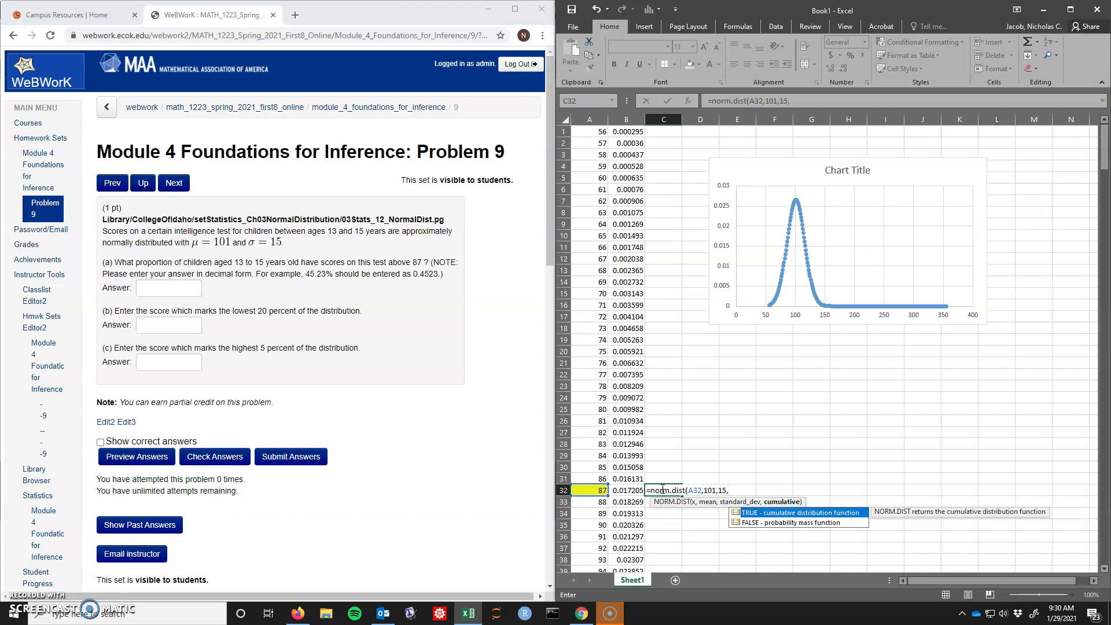
pyautogui.press('Return')
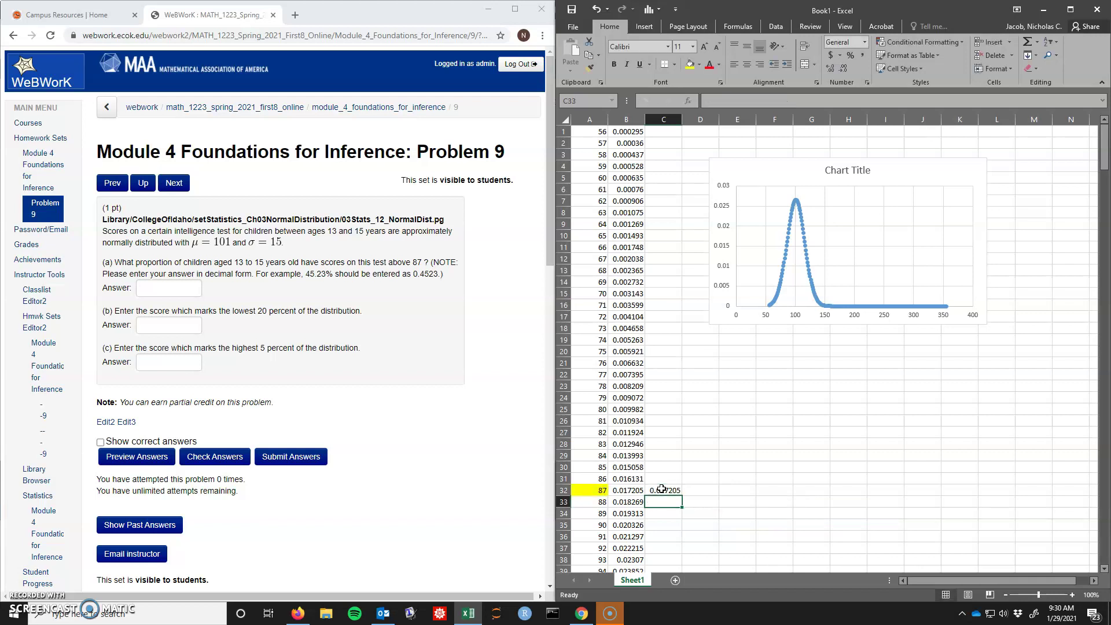
# Step: Set the cumulative argument of the normal distribution formula in C32 to TRUE
pyautogui.click(667, 491)
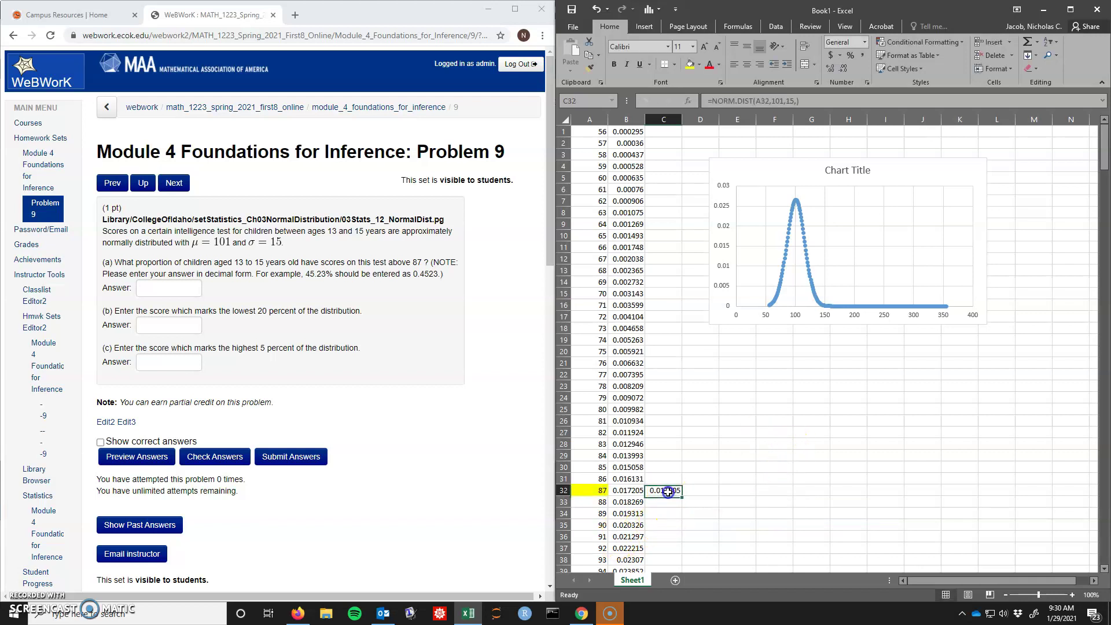
pyautogui.doubleClick(678, 491)
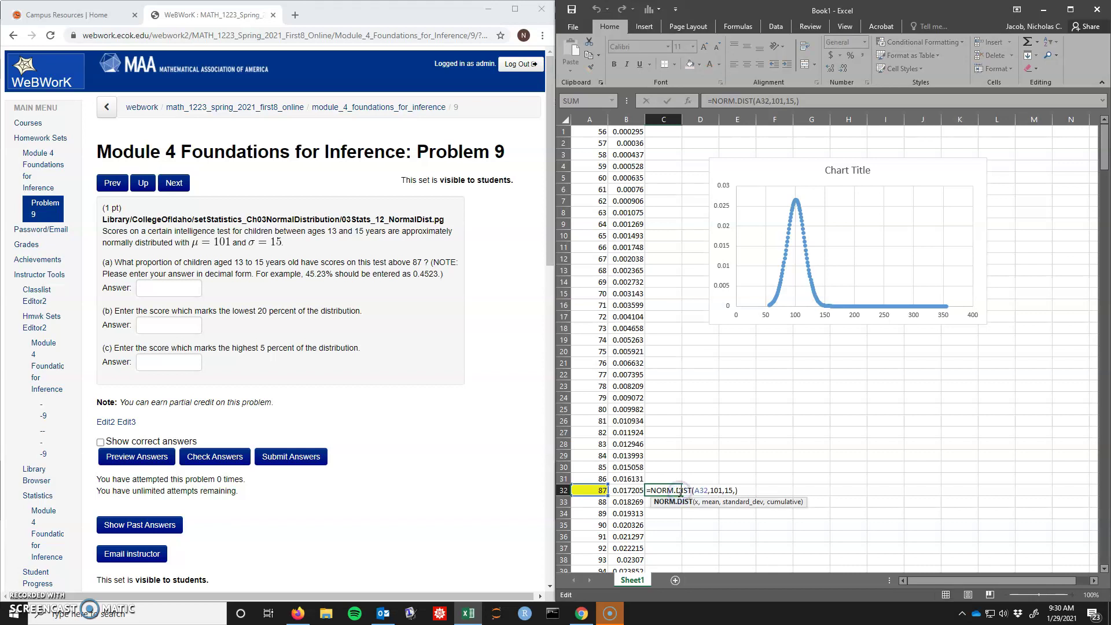
pyautogui.click(733, 490)
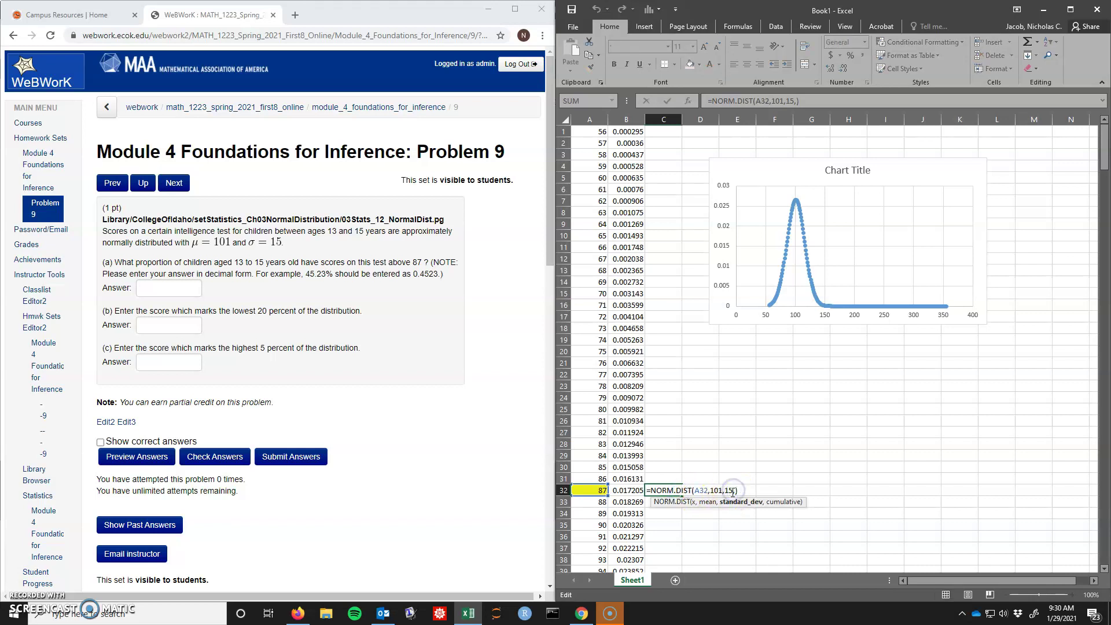
pyautogui.click(736, 490)
pyautogui.write('T')
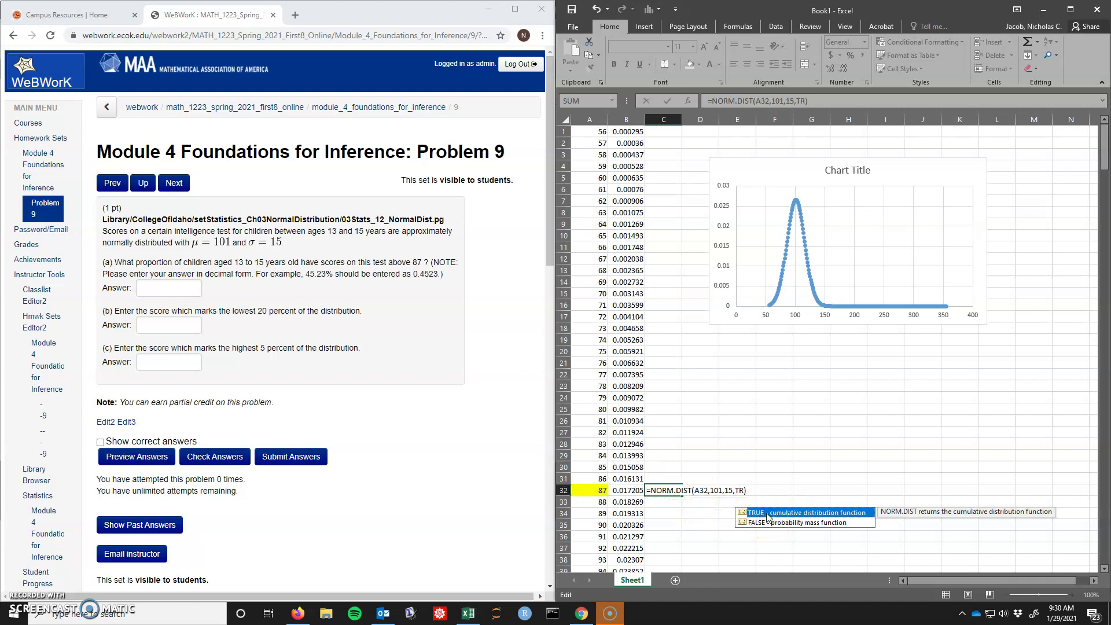
pyautogui.write('R')
pyautogui.doubleClick(768, 514)
pyautogui.press('Return')
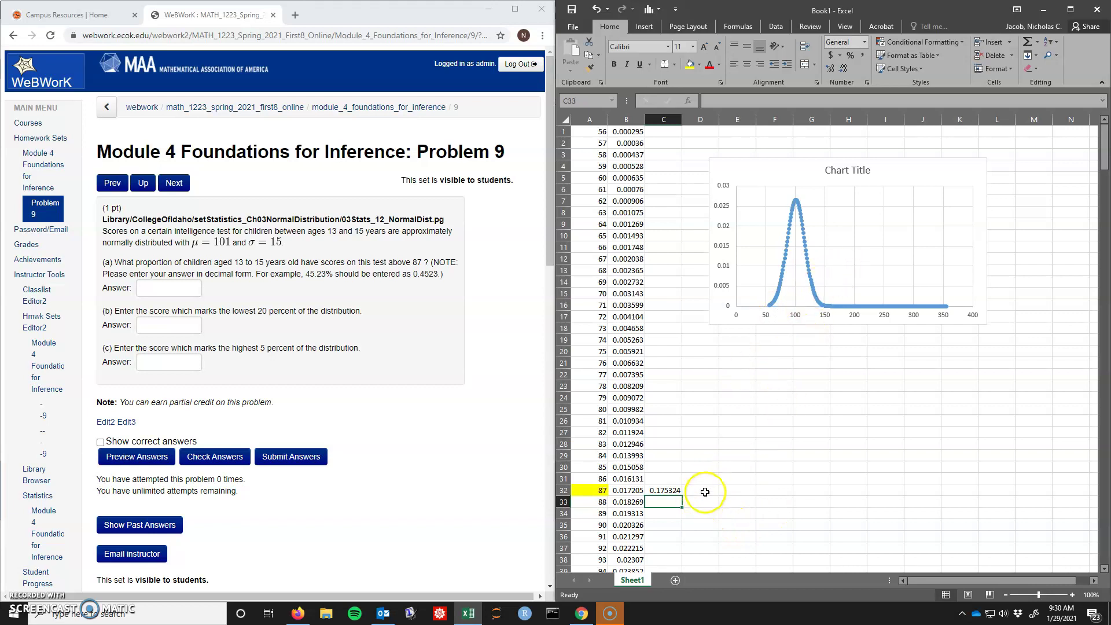
# Step: Enter the formula =1-C32 in cell D32 to compute the proportion of scores above 87
pyautogui.click(705, 491)
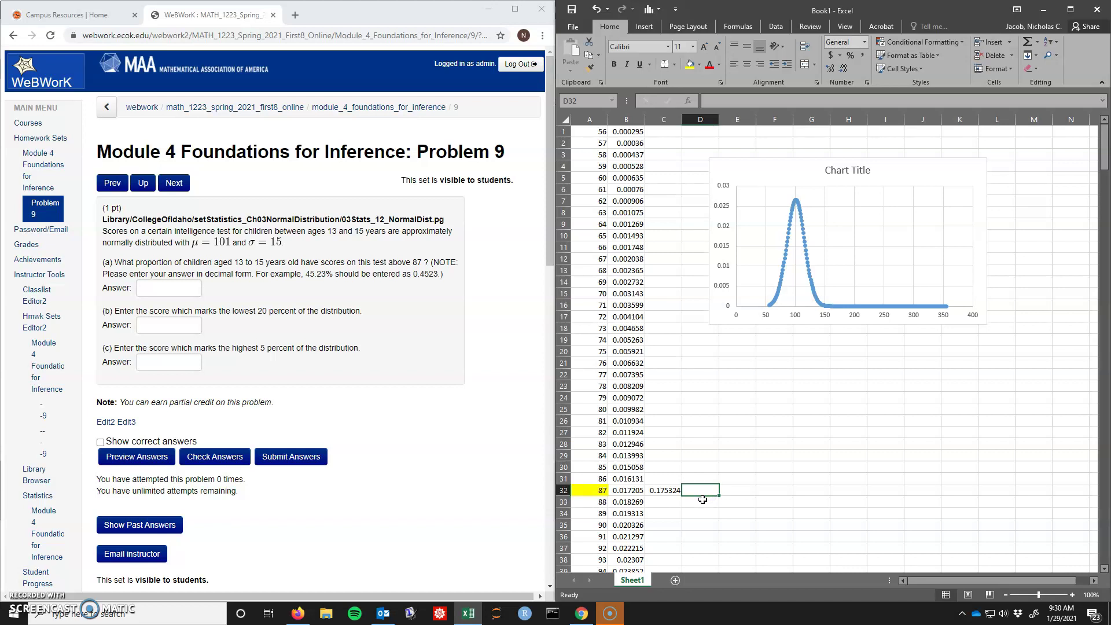
pyautogui.write('=')
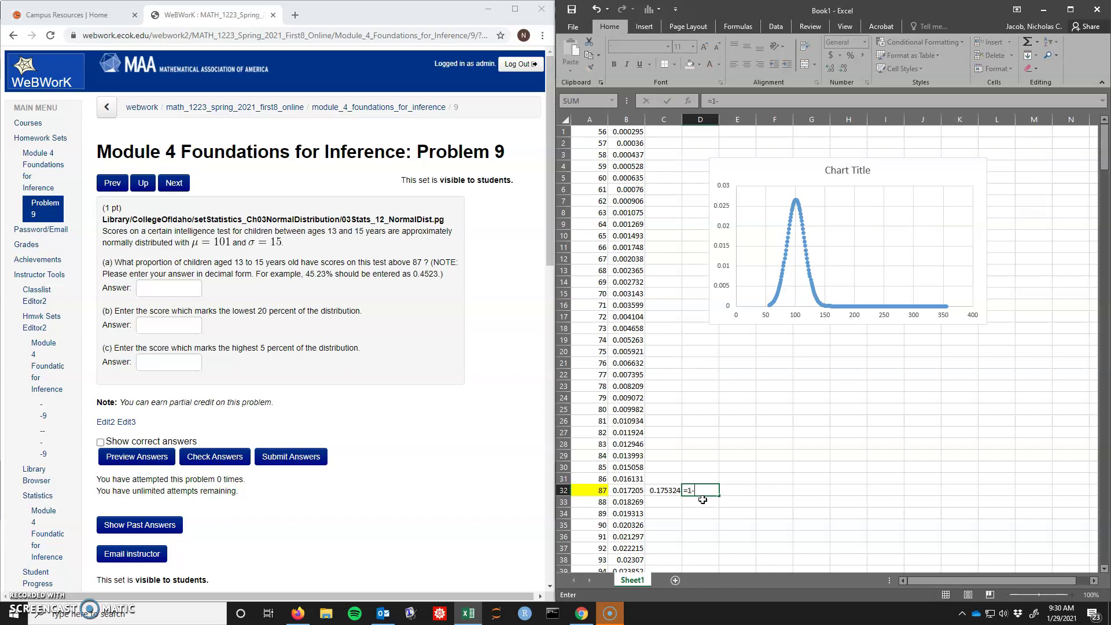
pyautogui.write('1-')
pyautogui.press('Left')
pyautogui.press('Return')
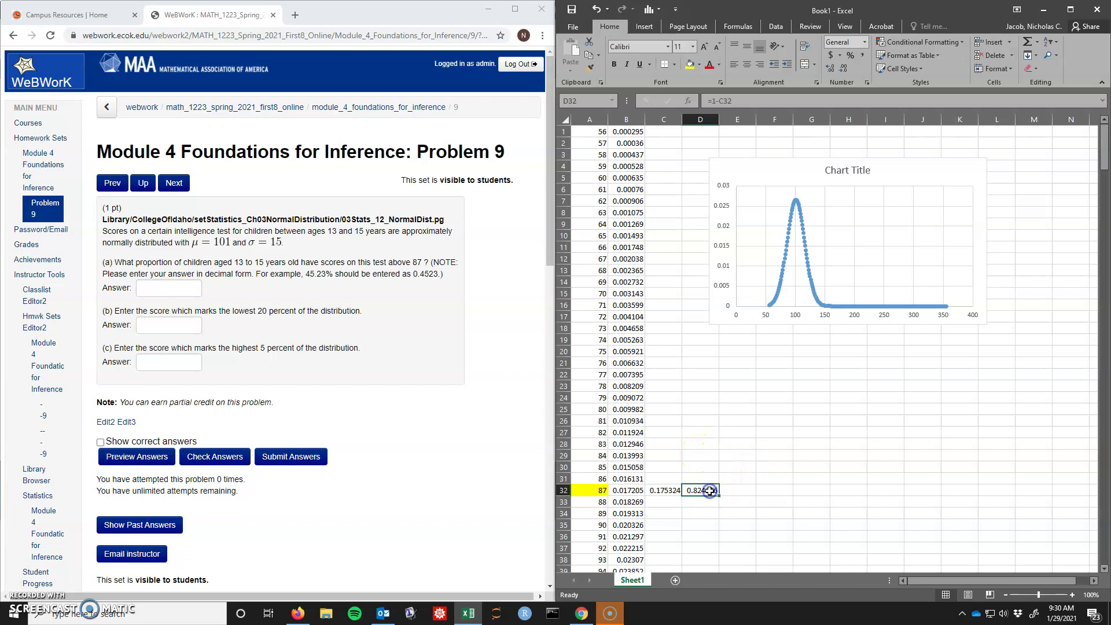
# Step: Copy the D32 result into the answer for part (a) of the WeBWorK problem and submit the answers
pyautogui.hotkey('ctrl', 'c')
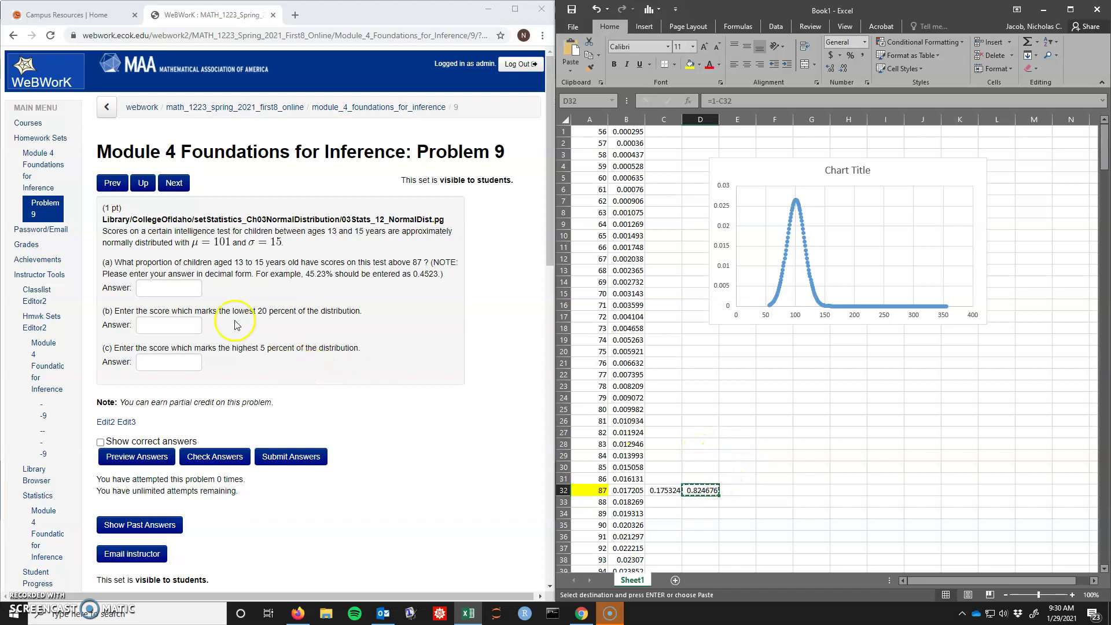
pyautogui.click(170, 290)
pyautogui.hotkey('ctrl', 'v')
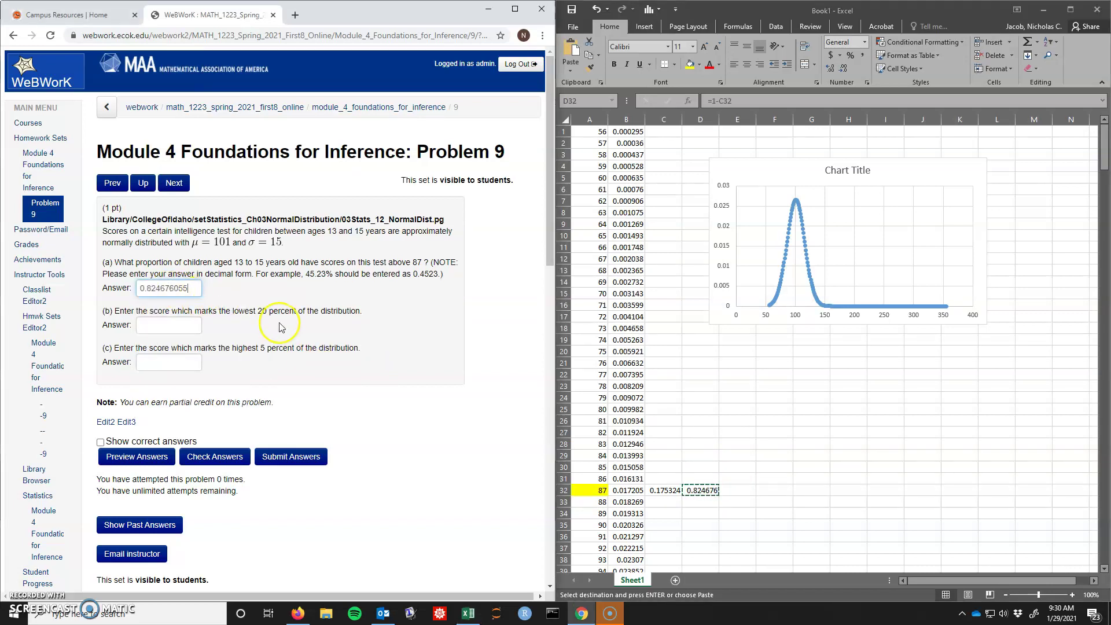
pyautogui.click(292, 458)
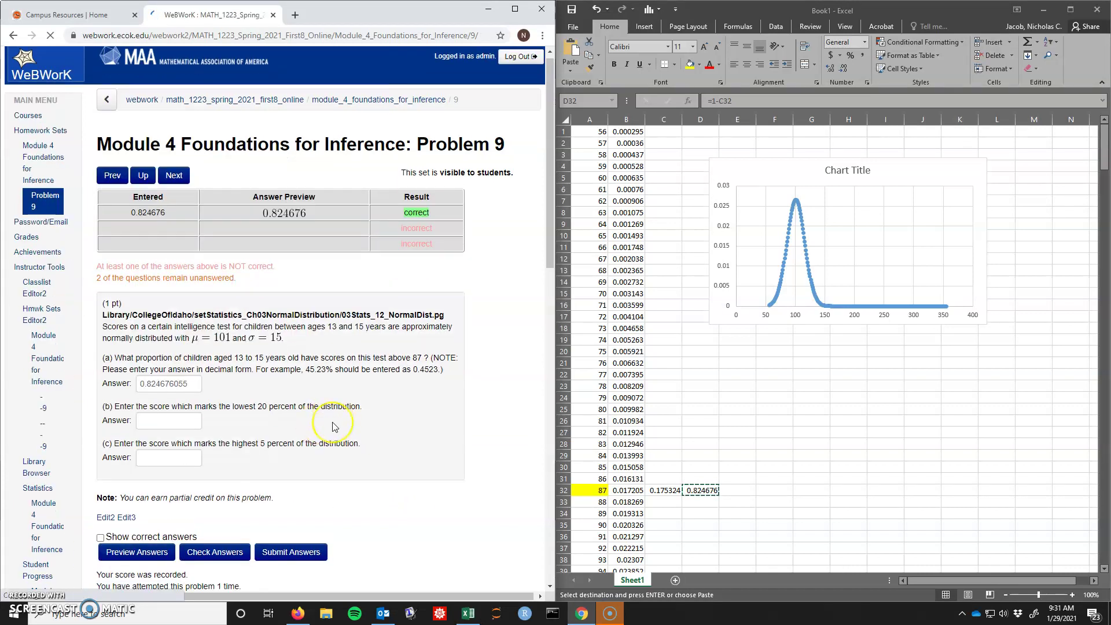
pyautogui.scroll(-3, 316, 428)
pyautogui.scroll(2, 304, 394)
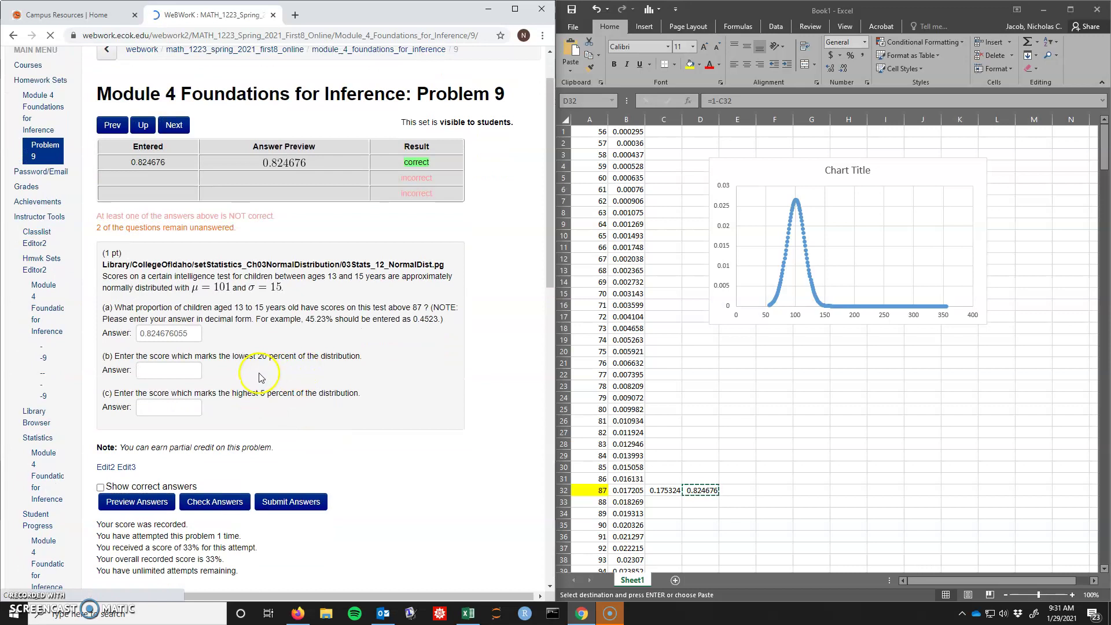